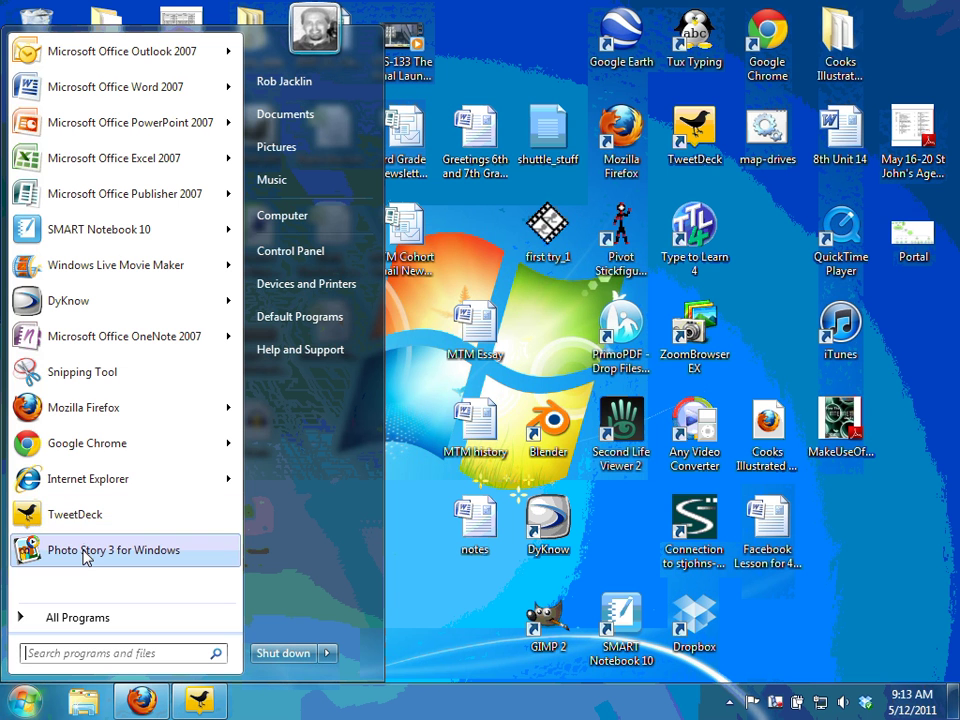
Launch Photo Story 3 for Windows and begin a new story.
{"action": "left_click", "coordinate": [82, 619]}
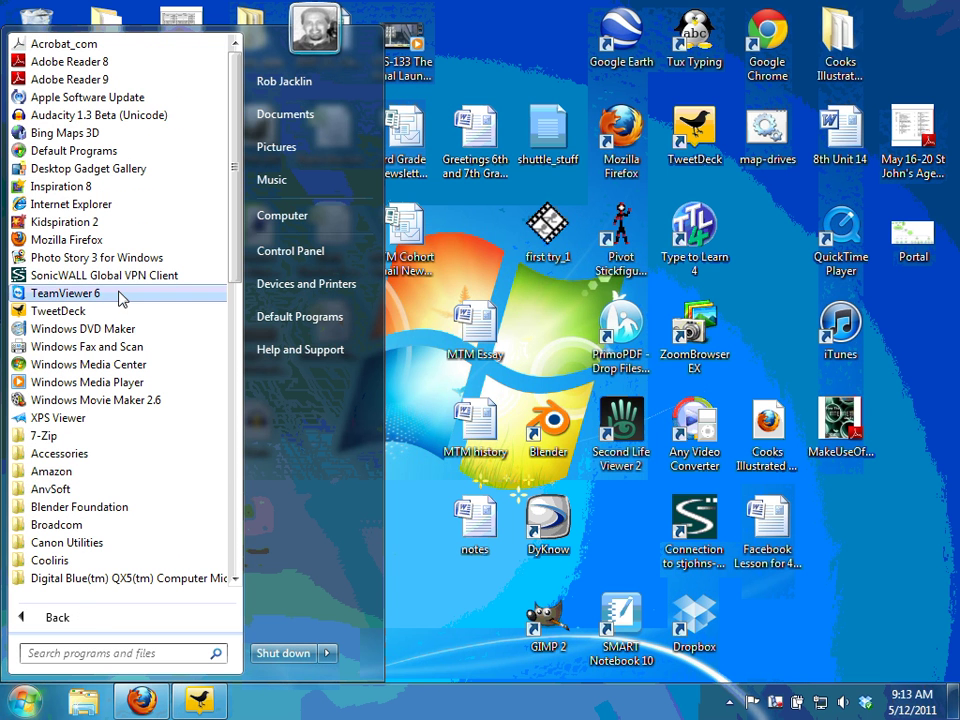
{"action": "left_click", "coordinate": [104, 260]}
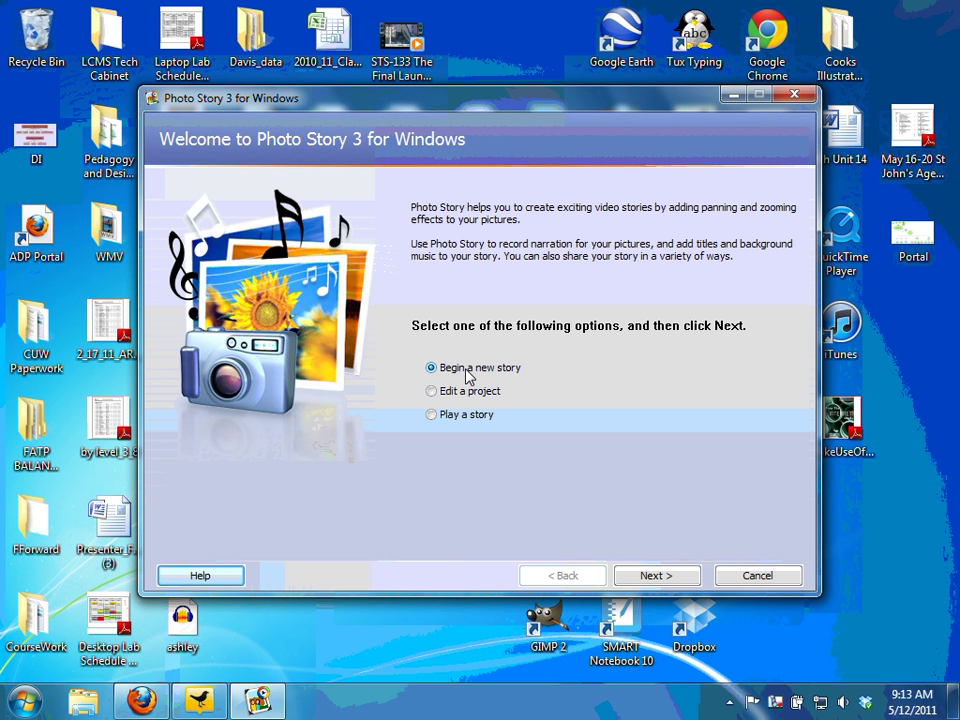
{"action": "left_click", "coordinate": [660, 577]}
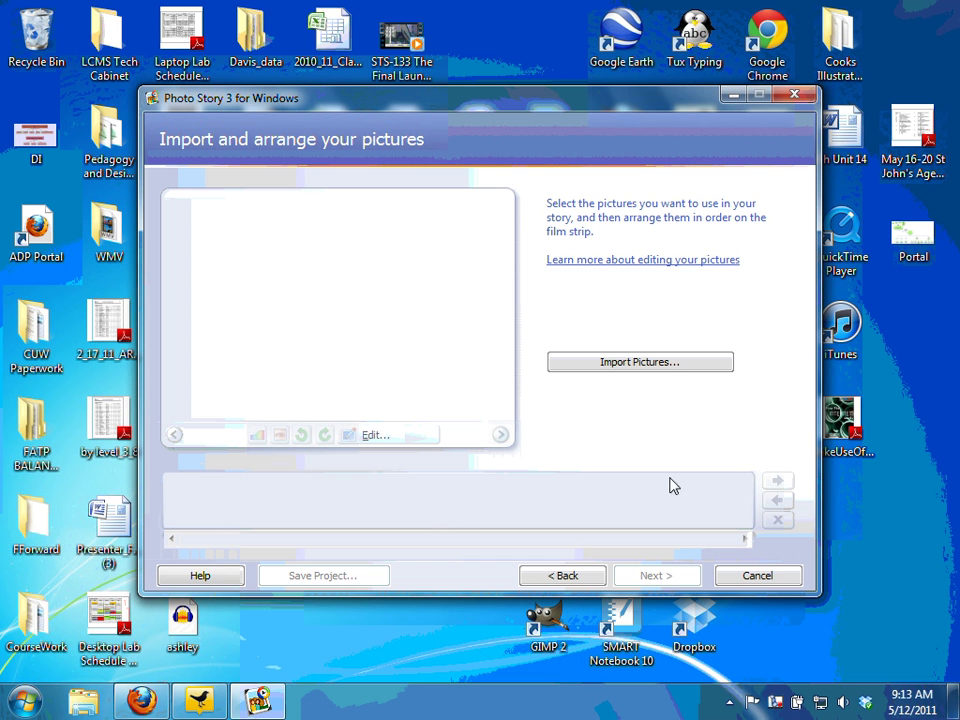
Start importing pictures and open the PhotoStory Tutorial folder within Pictures.
{"action": "left_click", "coordinate": [643, 365]}
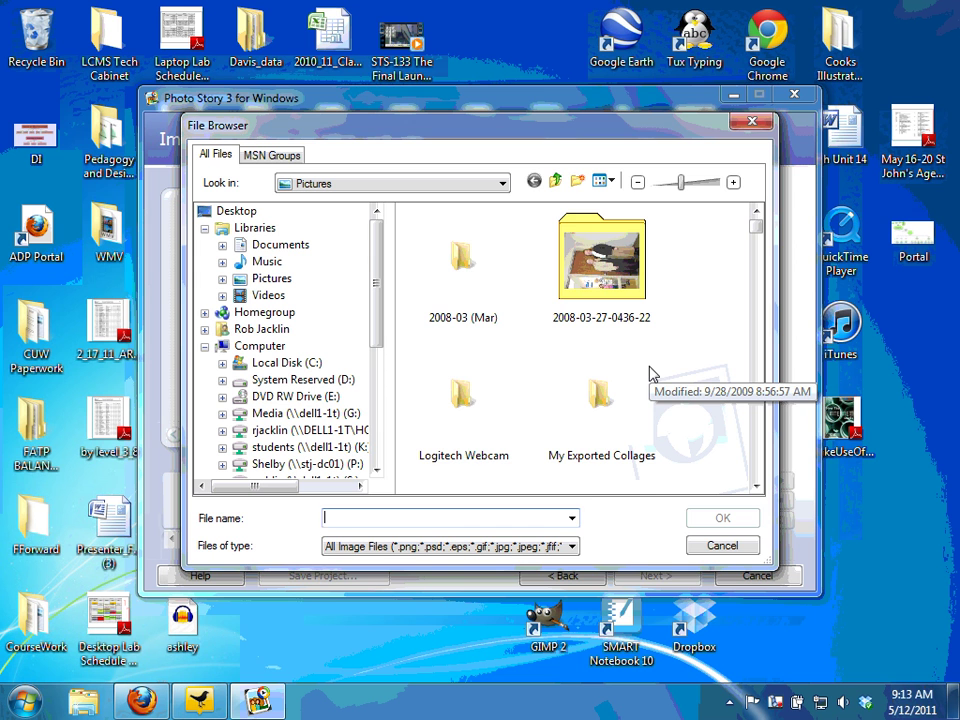
{"action": "scroll", "coordinate": [730, 437], "scroll_direction": "down", "scroll_amount": 5}
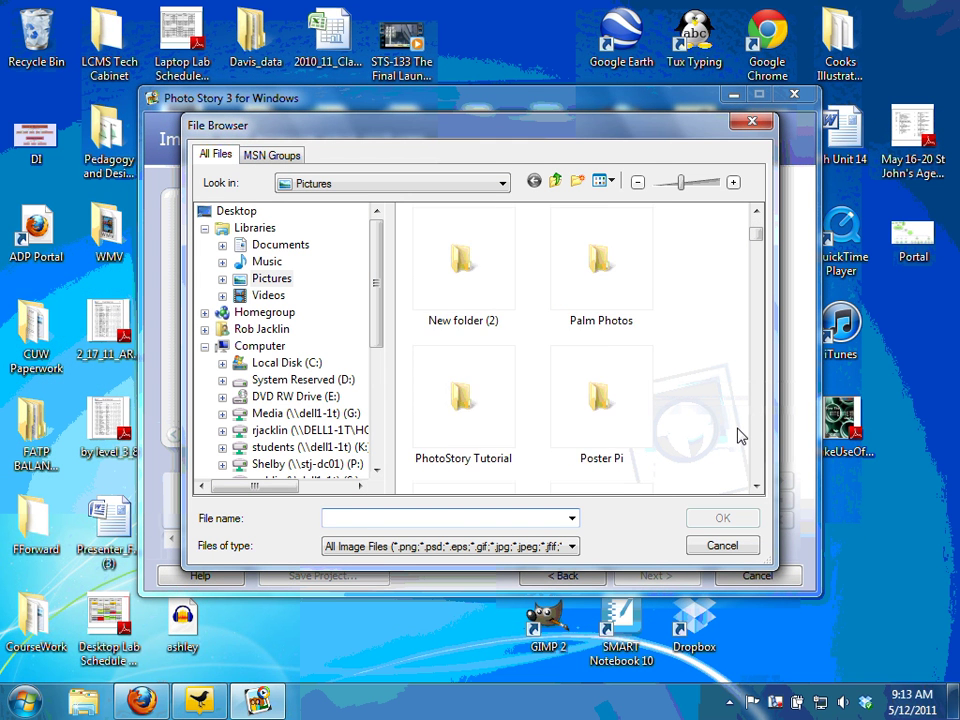
{"action": "scroll", "coordinate": [574, 392], "scroll_direction": "up", "scroll_amount": 3}
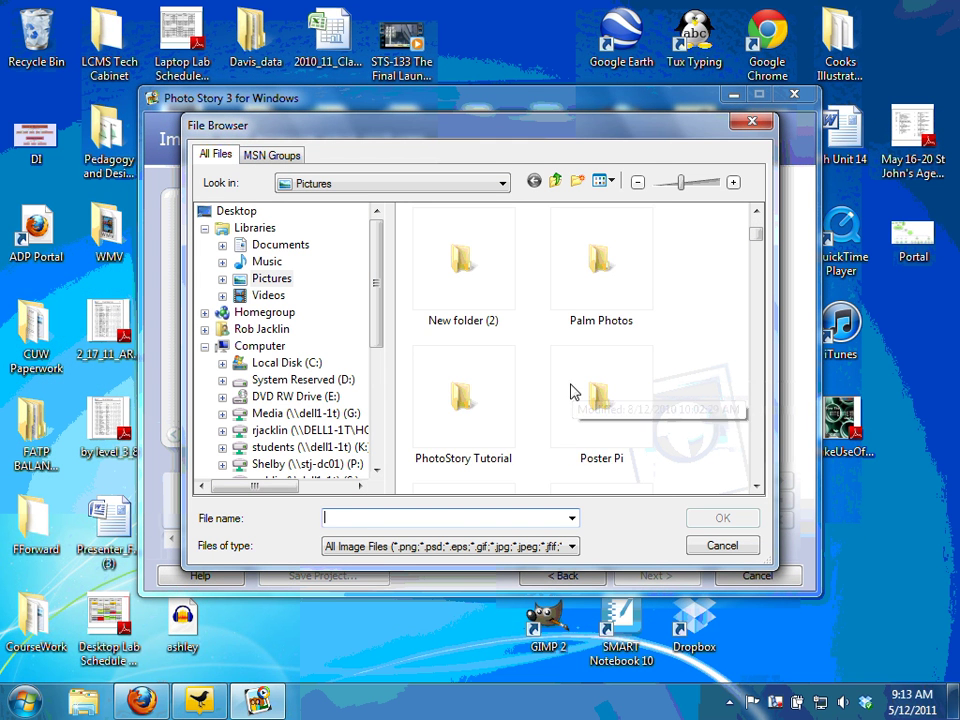
{"action": "left_click", "coordinate": [462, 407]}
{"action": "double_click", "coordinate": [462, 407]}
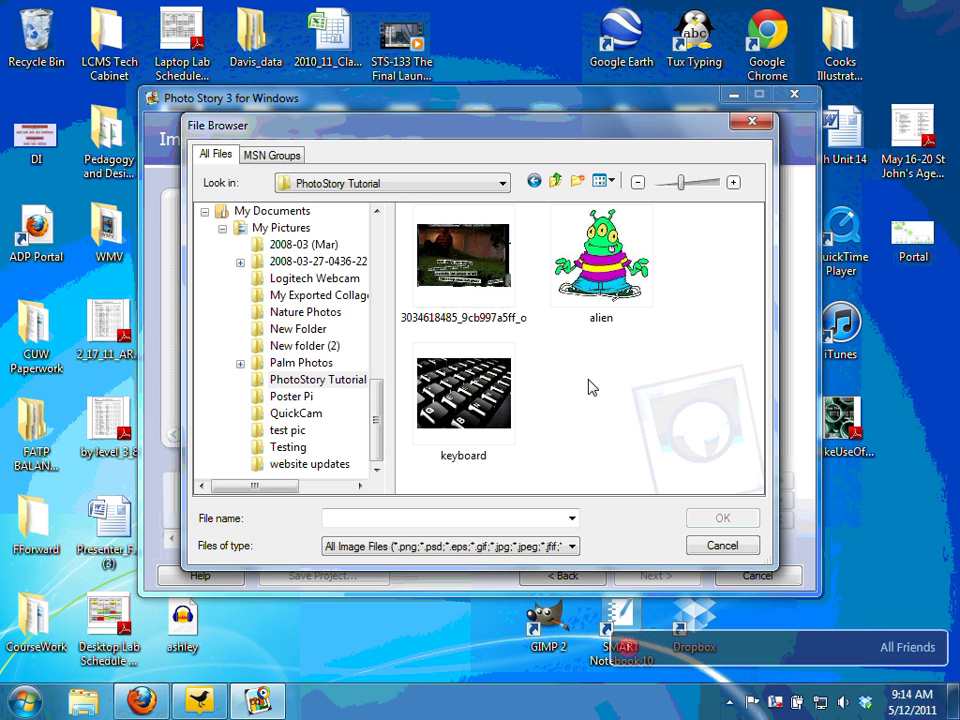
{"action": "key", "text": "ctrl+a"}
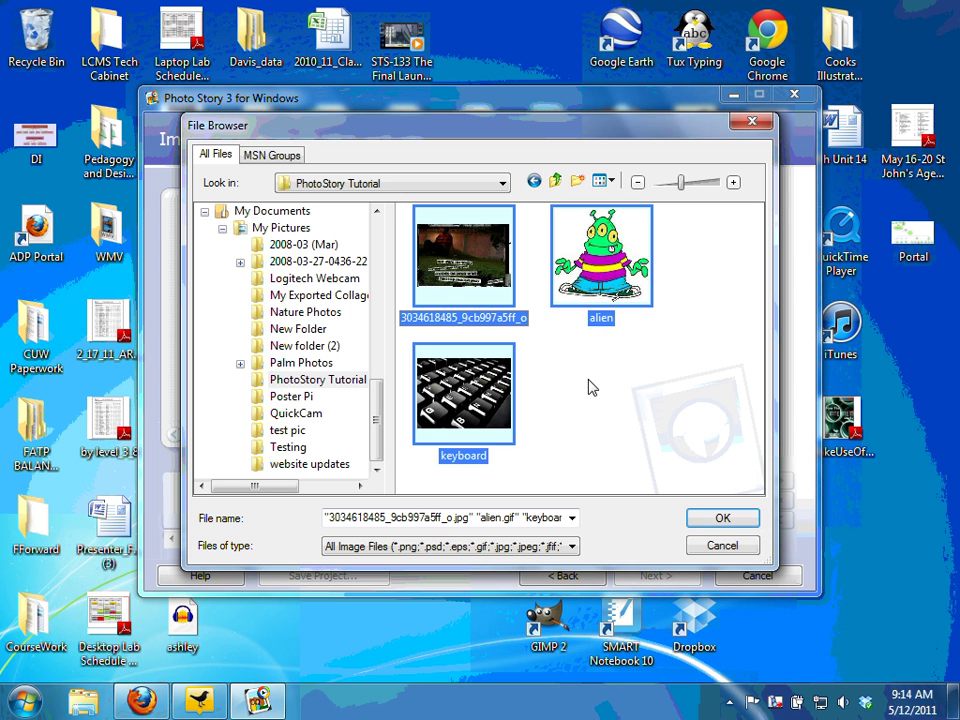
{"action": "left_click", "coordinate": [590, 387]}
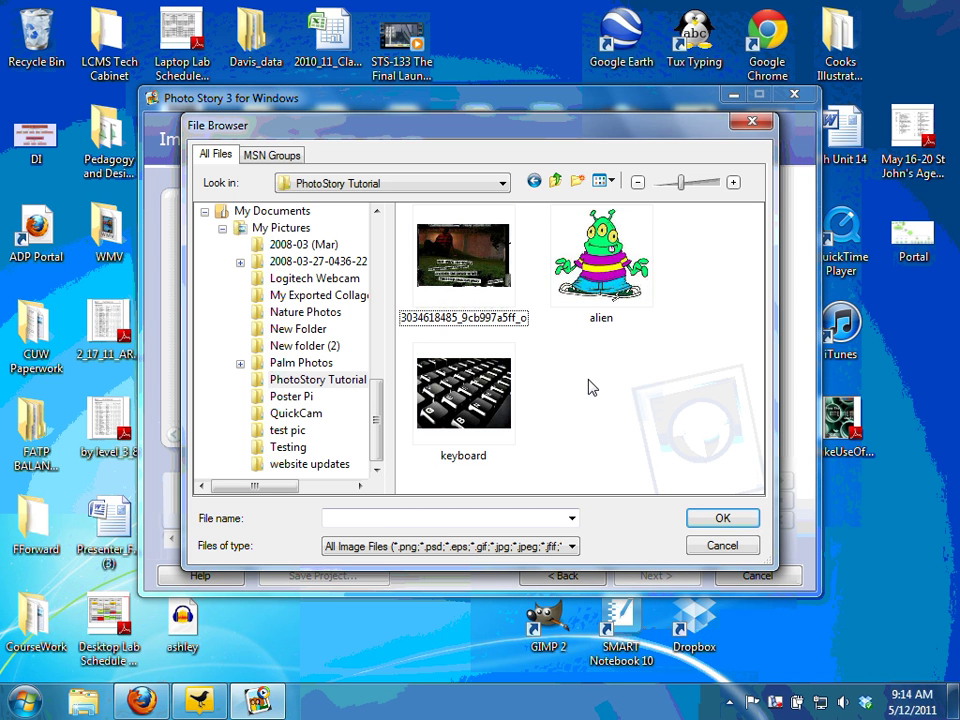
{"action": "left_click", "coordinate": [455, 275]}
{"action": "key", "text": "ctrl+Right"}
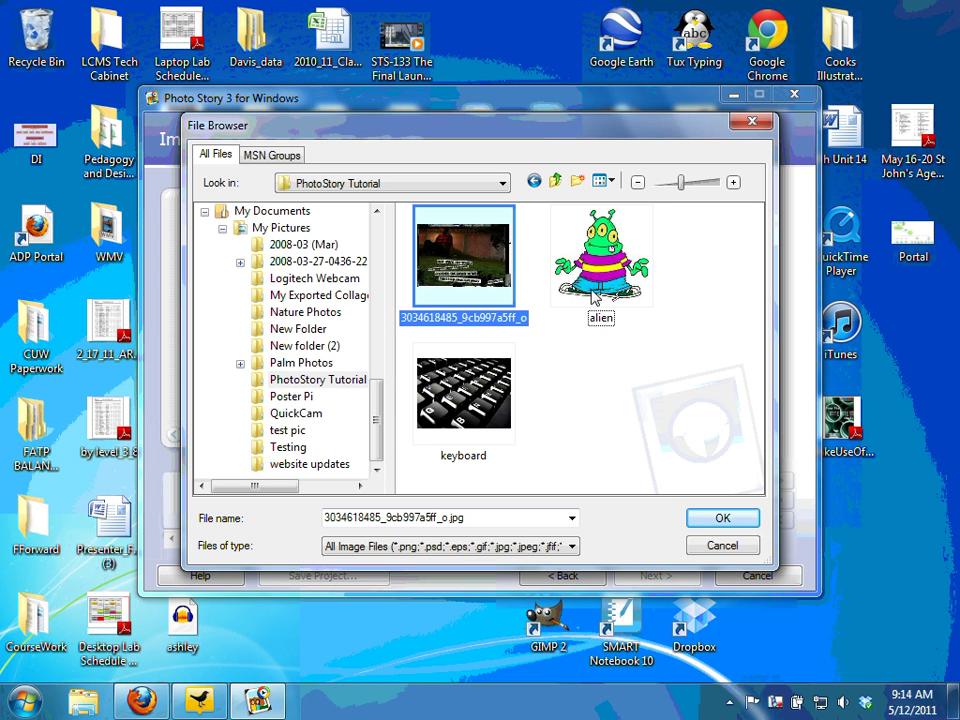
{"action": "key", "text": "ctrl+space"}
{"action": "key", "text": "ctrl+Right"}
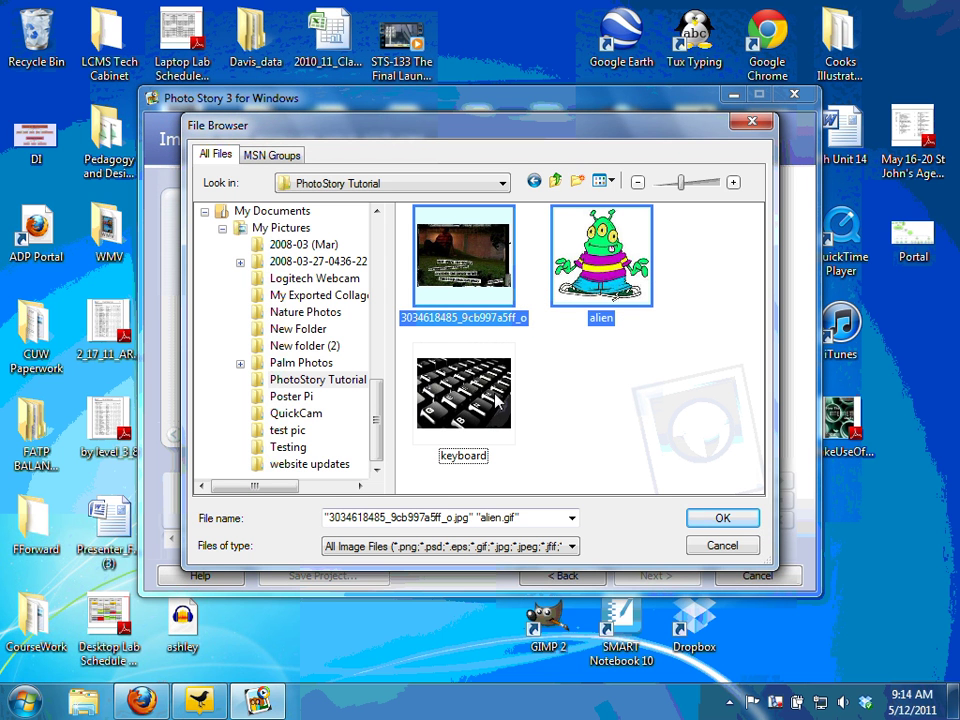
{"action": "left_click", "coordinate": [464, 392]}
{"action": "left_click", "coordinate": [508, 285], "text": "ctrl"}
{"action": "left_click", "coordinate": [601, 255], "text": "ctrl"}
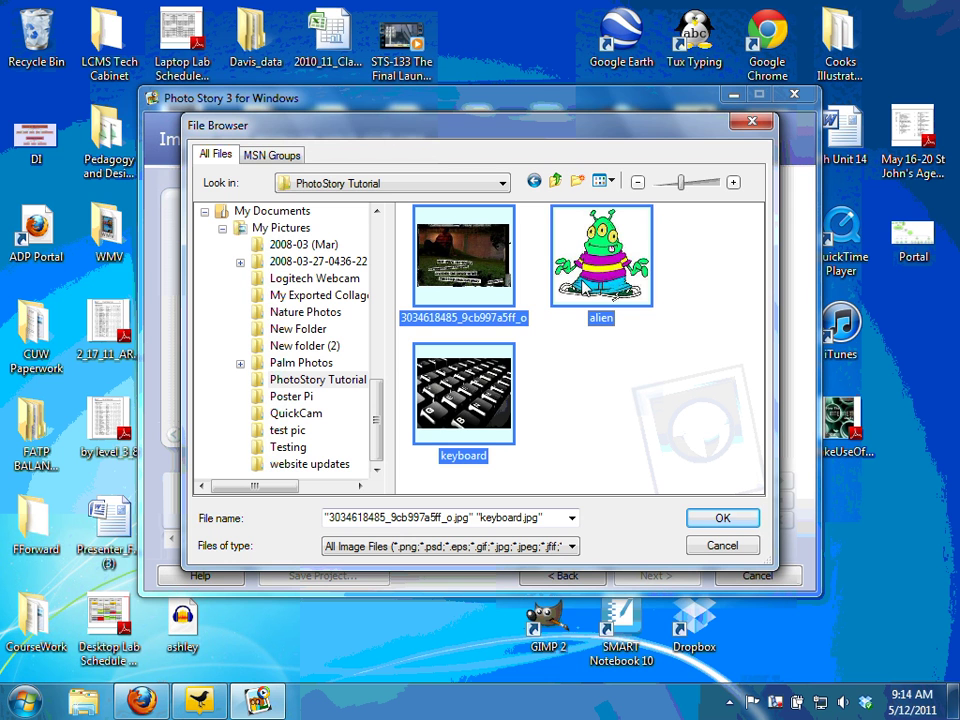
{"action": "left_click", "coordinate": [697, 520]}
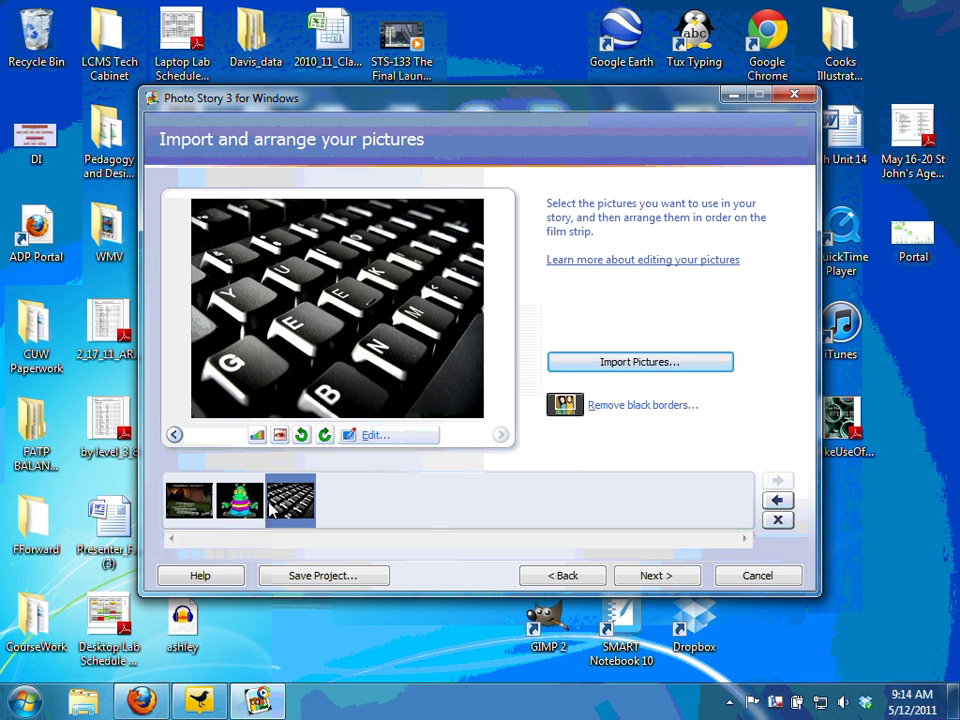
View the alien and keyboard pictures in the film strip, then return to the first picture.
{"action": "mouse_move", "coordinate": [243, 506]}
{"action": "left_mouse_down"}
{"action": "mouse_move", "coordinate": [180, 505]}
{"action": "mouse_move", "coordinate": [321, 507]}
{"action": "mouse_move", "coordinate": [330, 516]}
{"action": "mouse_move", "coordinate": [238, 513]}
{"action": "left_mouse_up"}
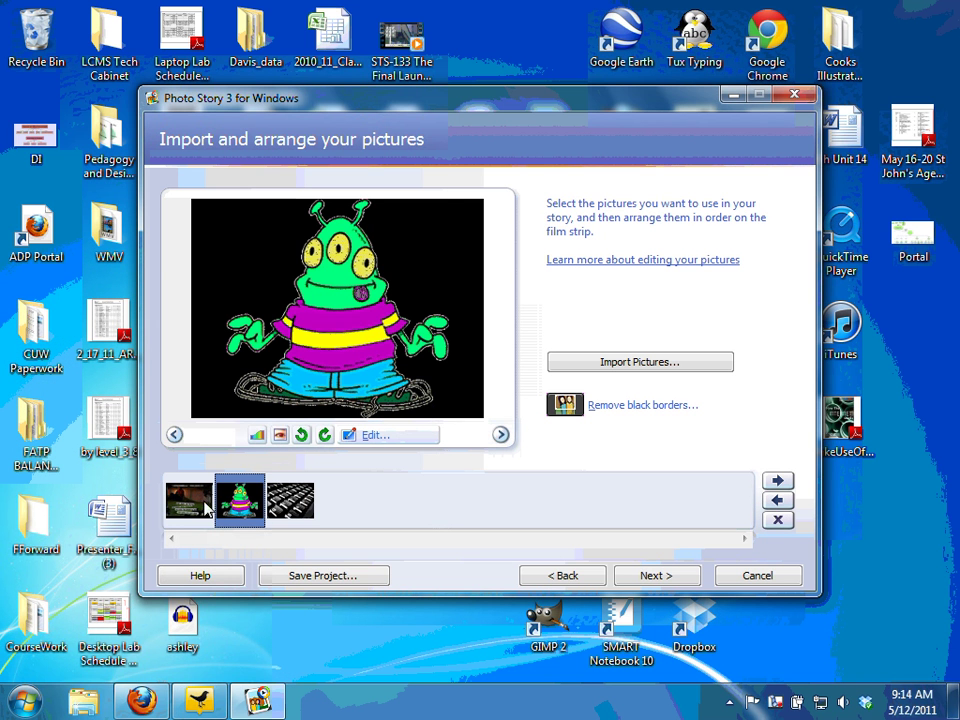
{"action": "left_click", "coordinate": [303, 508]}
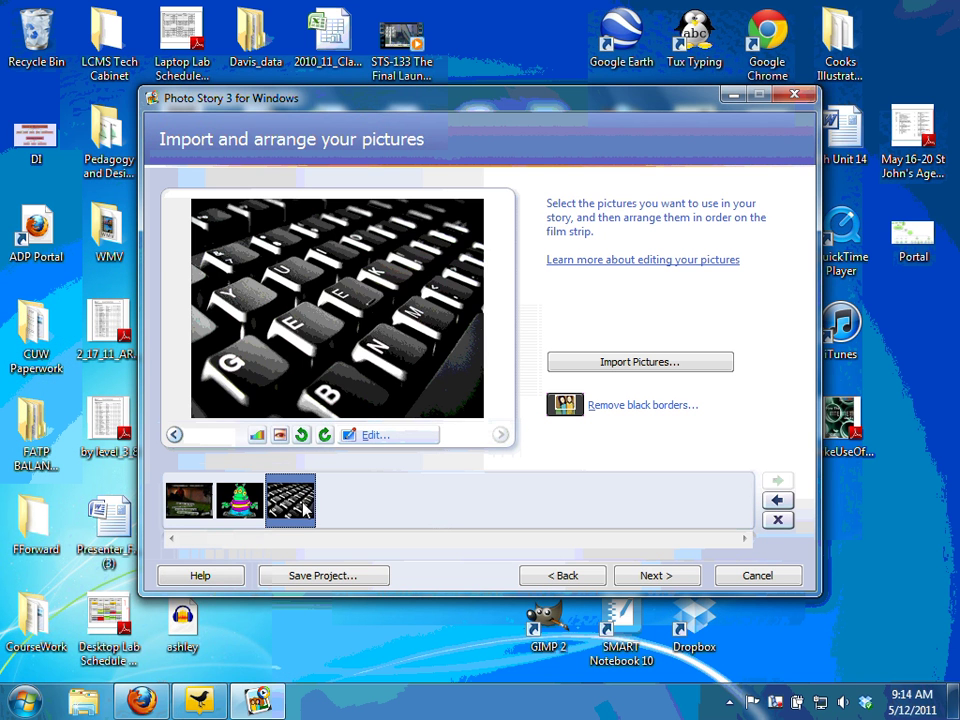
{"action": "left_click", "coordinate": [243, 510]}
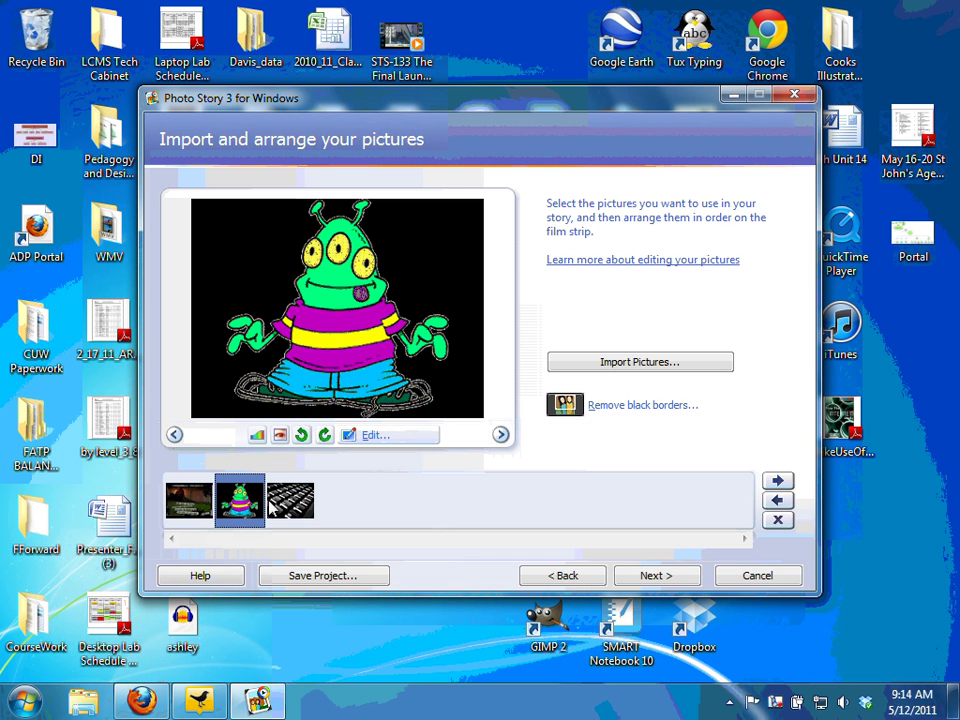
{"action": "left_click", "coordinate": [174, 434]}
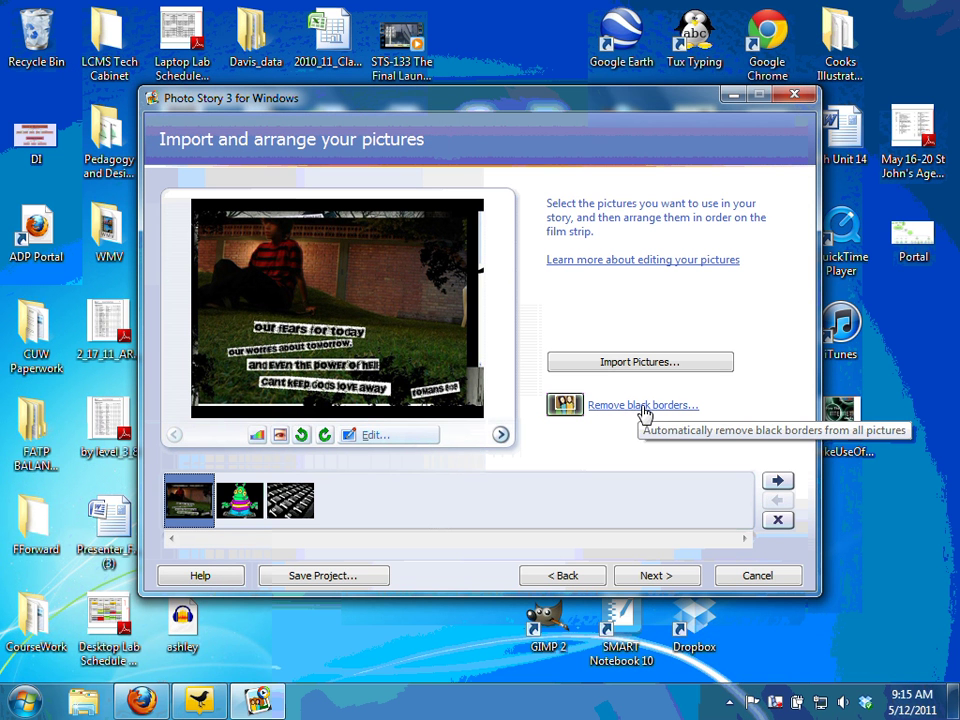
Remove the first picture's black borders with the crop area shifted slightly right, leaving the other pictures uncropped.
{"action": "left_click", "coordinate": [643, 406]}
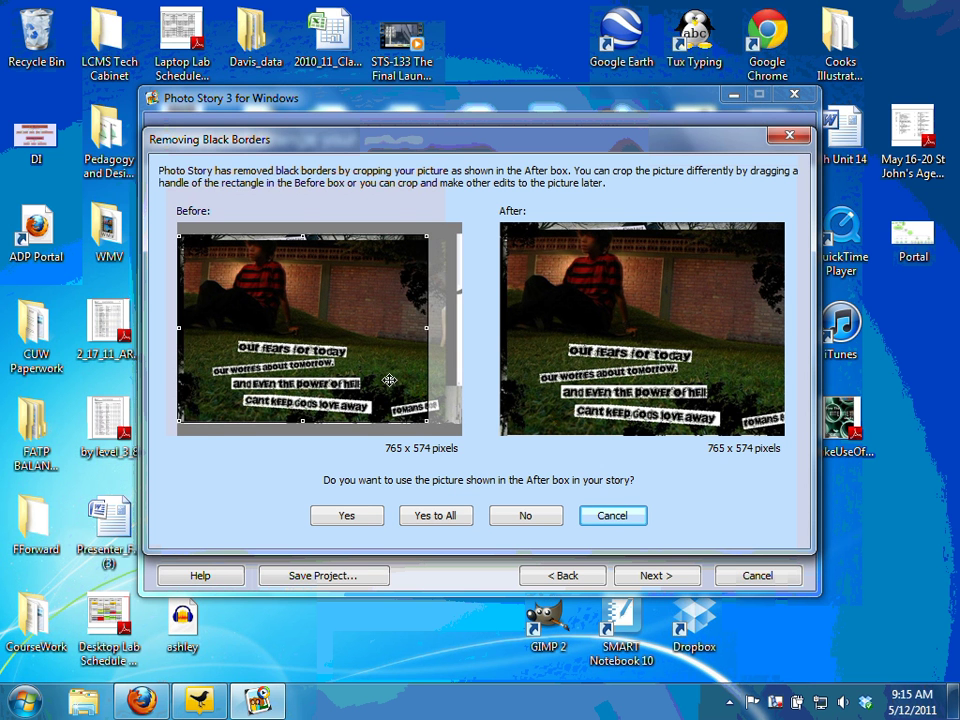
{"action": "mouse_move", "coordinate": [390, 381]}
{"action": "left_mouse_down"}
{"action": "mouse_move", "coordinate": [404, 373]}
{"action": "mouse_move", "coordinate": [402, 382]}
{"action": "left_mouse_up"}
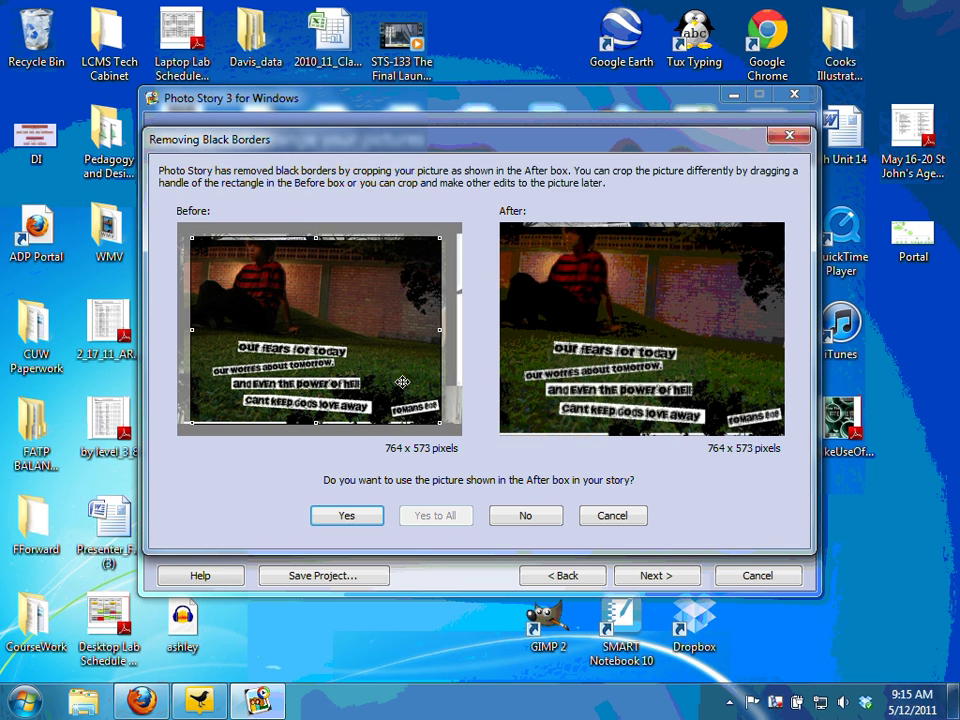
{"action": "left_click", "coordinate": [367, 517]}
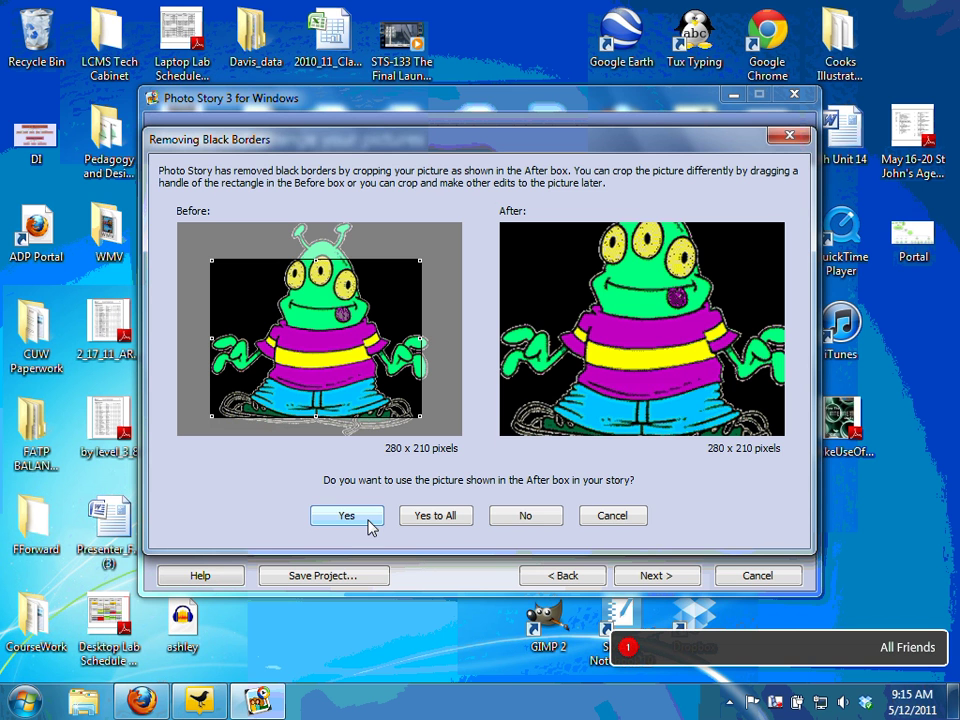
{"action": "left_click", "coordinate": [603, 517]}
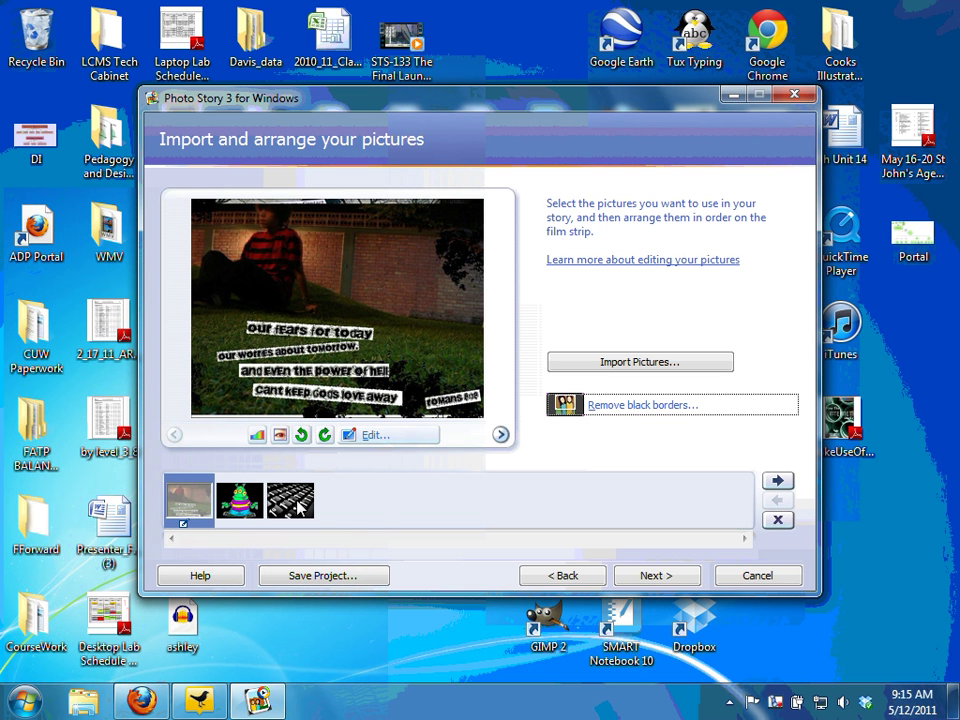
Continue to the narration page without adding a title and record about 4 seconds of narration for the first picture.
{"action": "left_click", "coordinate": [655, 576]}
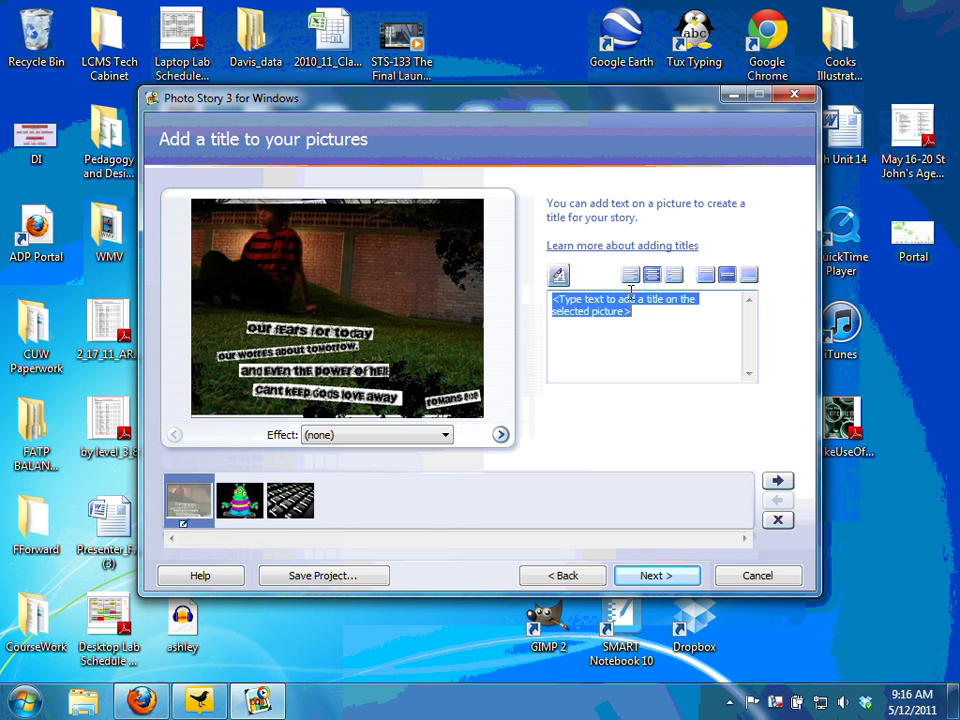
{"action": "left_click", "coordinate": [648, 578]}
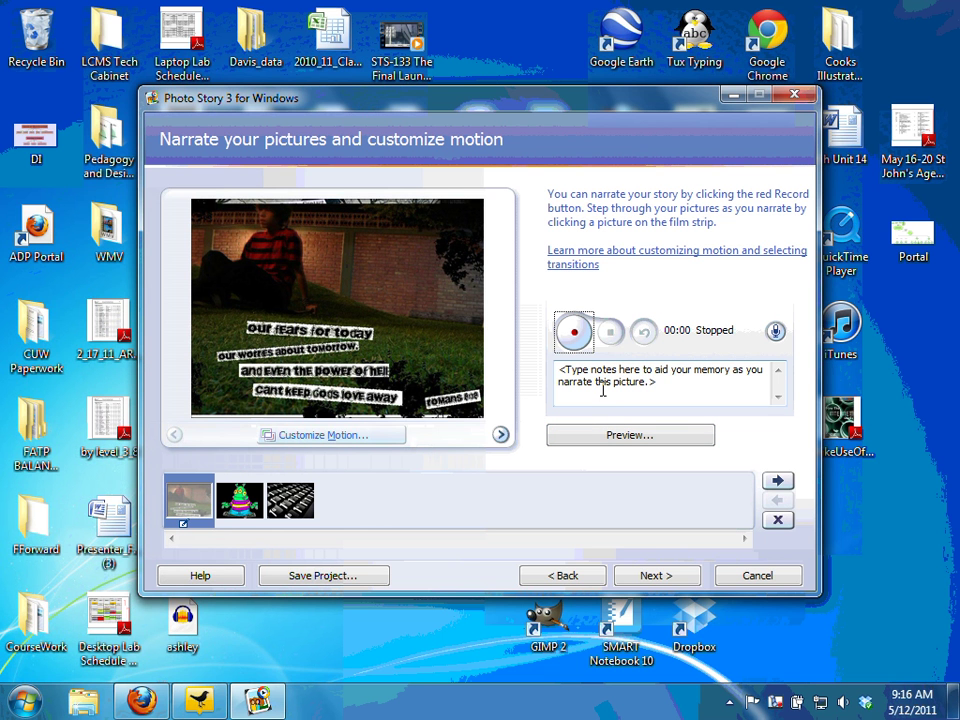
{"action": "left_click", "coordinate": [576, 334]}
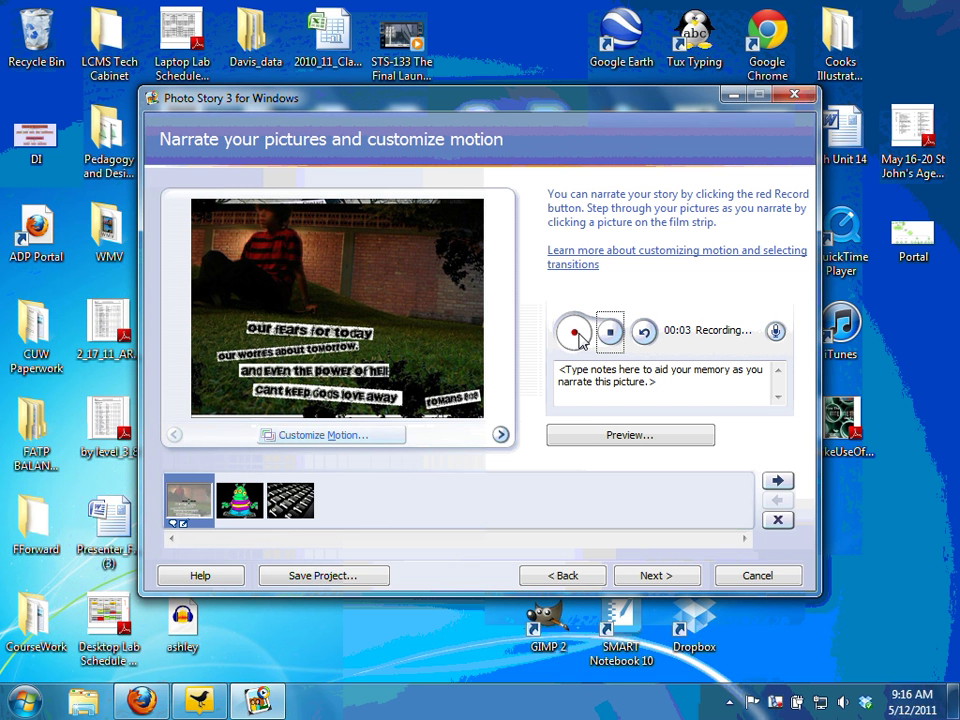
{"action": "left_click", "coordinate": [612, 336]}
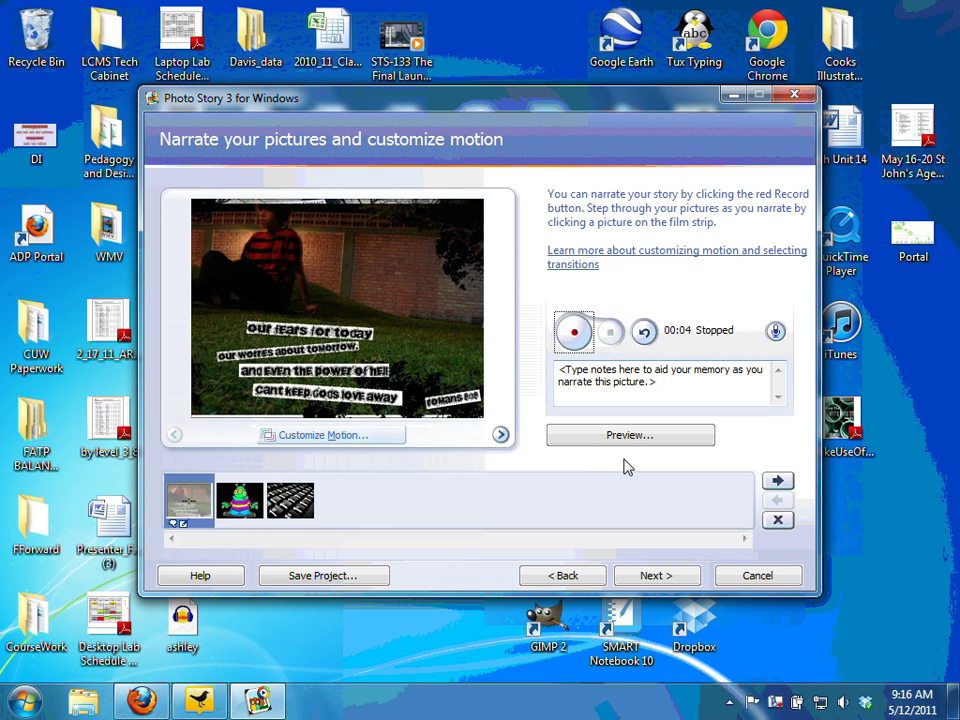
Preview the narrated first picture, pause playback and close the preview.
{"action": "left_click", "coordinate": [631, 443]}
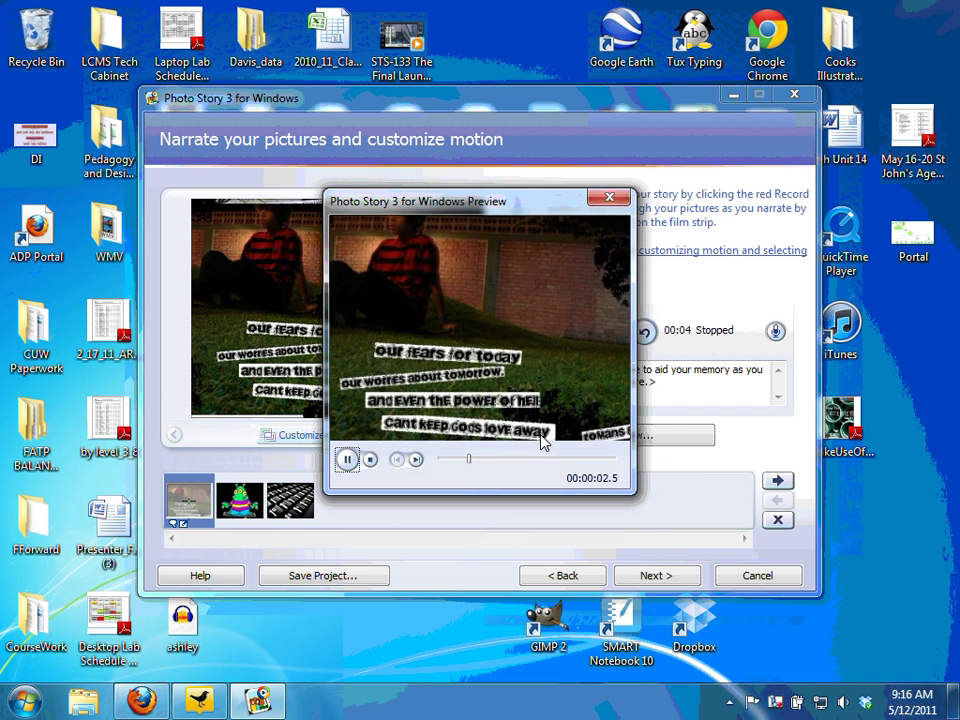
{"action": "left_click", "coordinate": [346, 459]}
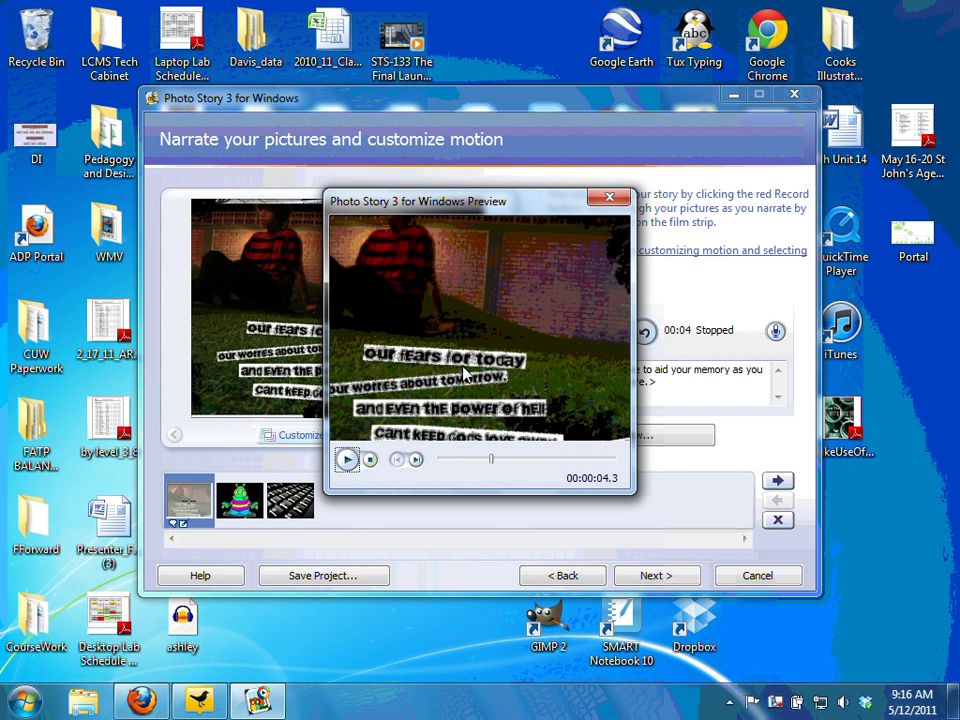
{"action": "left_click", "coordinate": [609, 197]}
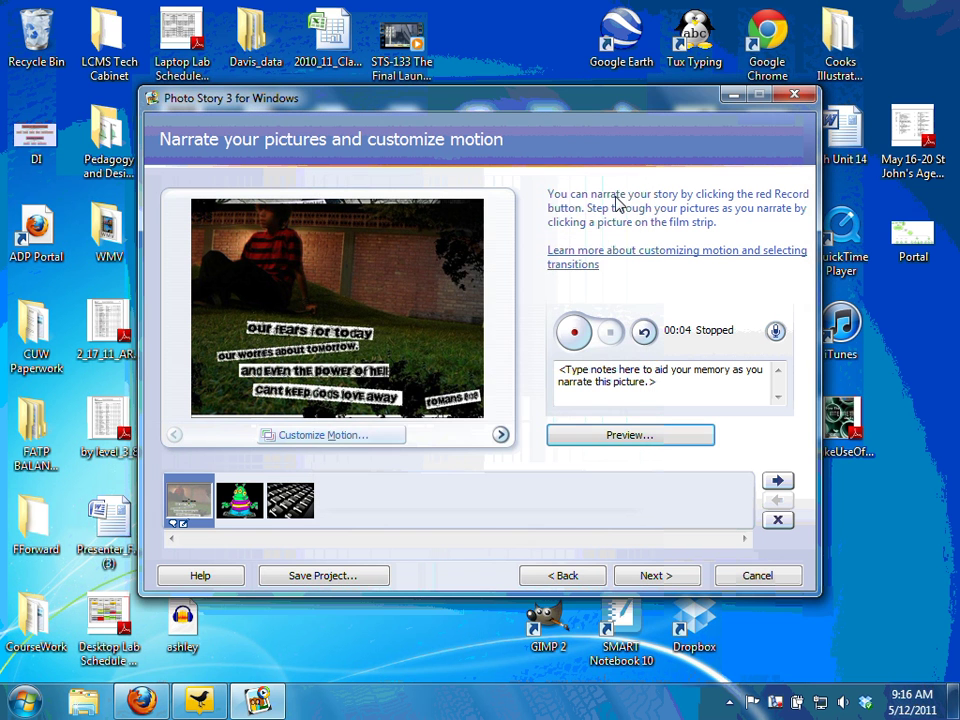
Review the first picture's motion and duration settings without changing them.
{"action": "left_click", "coordinate": [314, 437]}
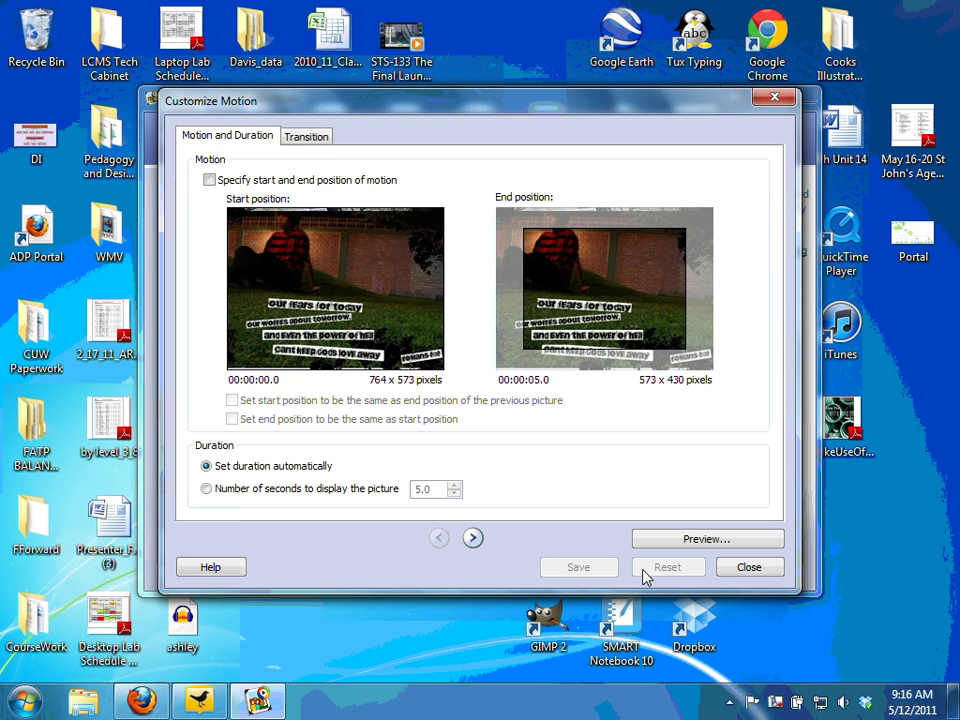
{"action": "left_click", "coordinate": [745, 567]}
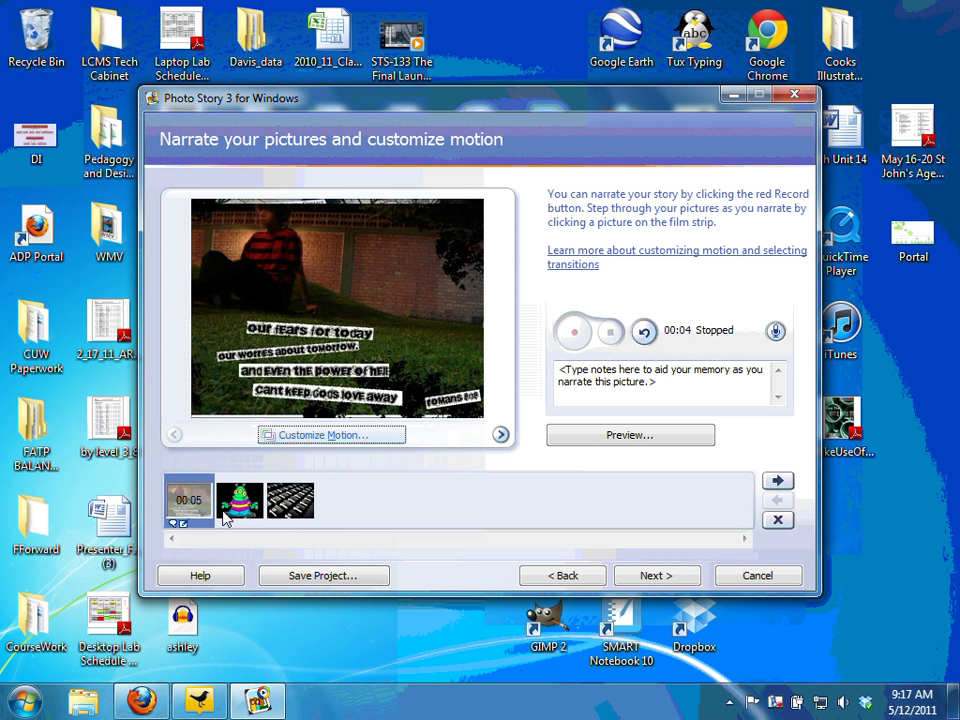
{"action": "left_click", "coordinate": [190, 515]}
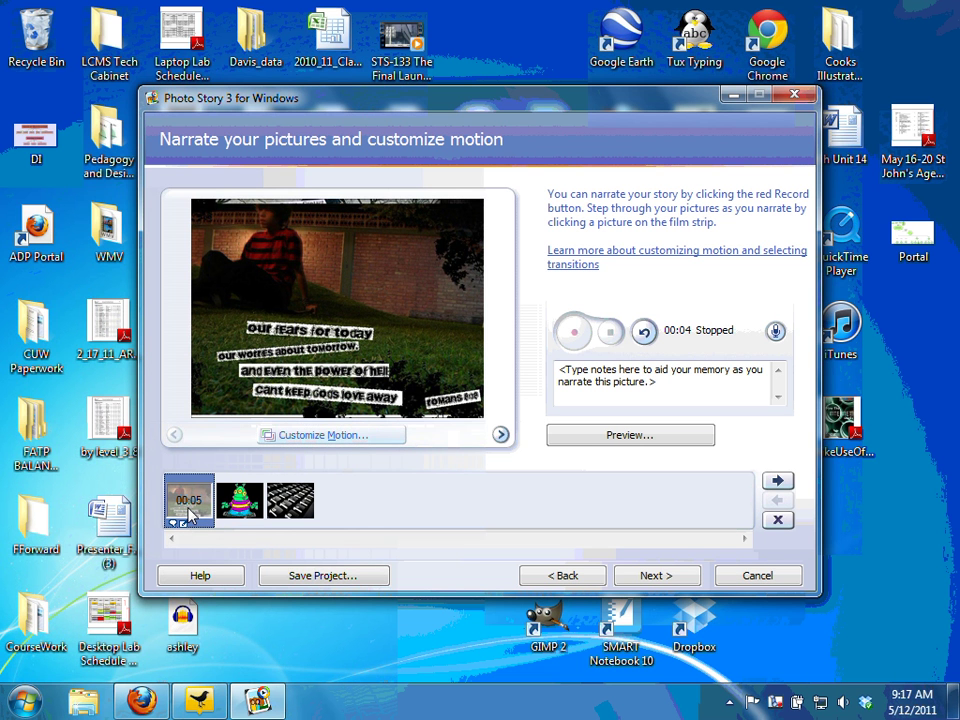
Record about 5 seconds of narration for the alien picture.
{"action": "left_click", "coordinate": [240, 508]}
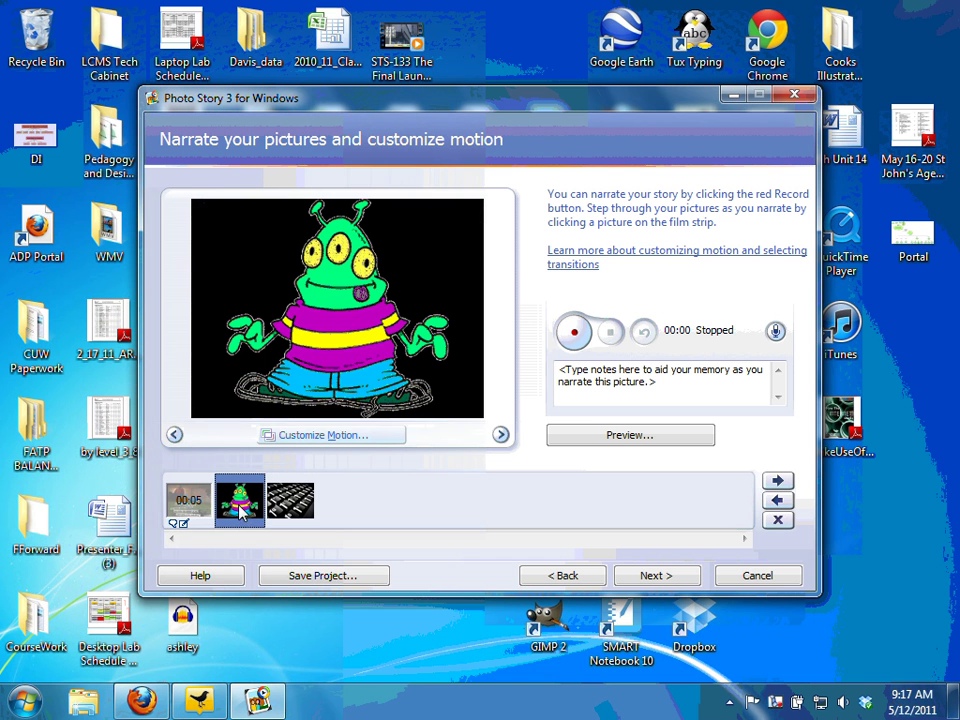
{"action": "left_click", "coordinate": [574, 334]}
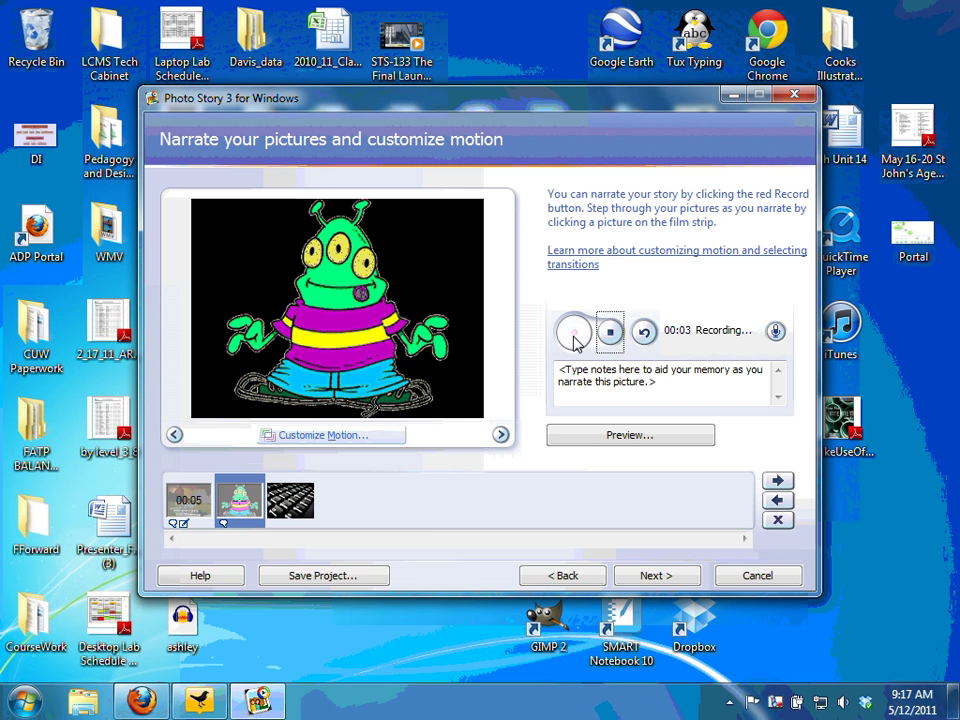
{"action": "left_click", "coordinate": [610, 331]}
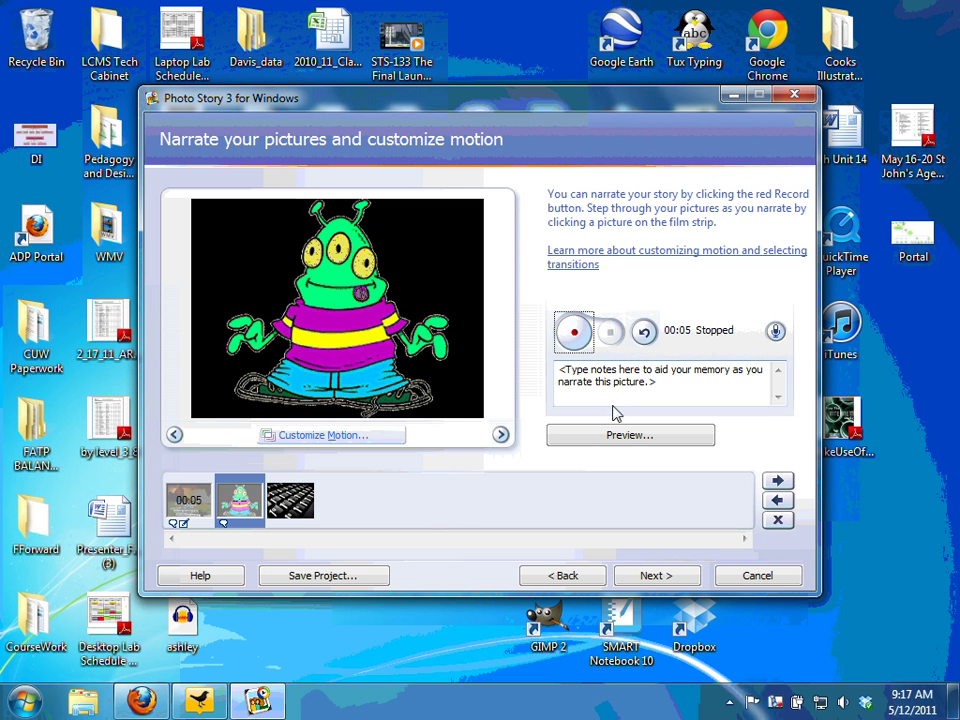
Record about 5 seconds of narration for the keyboard picture.
{"action": "left_click", "coordinate": [298, 505]}
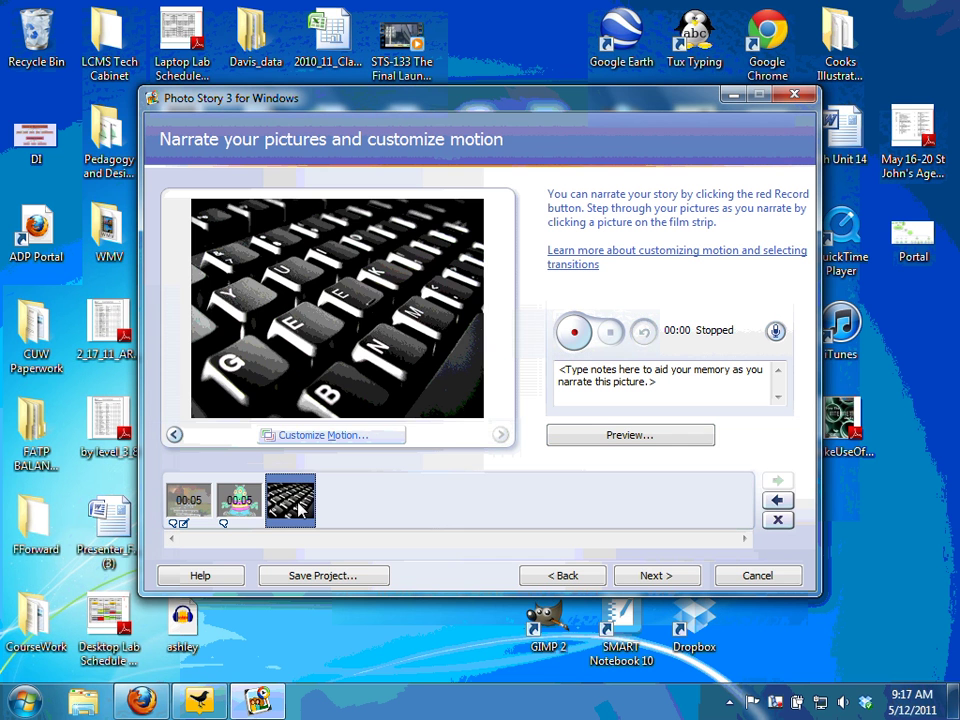
{"action": "left_click", "coordinate": [573, 336]}
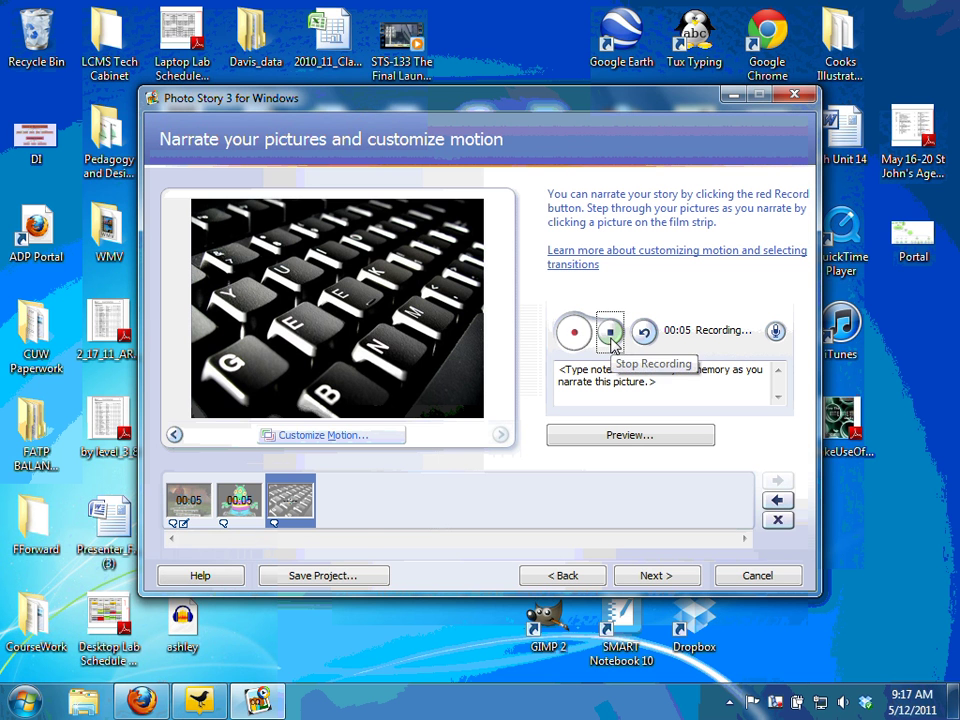
{"action": "left_click", "coordinate": [610, 337]}
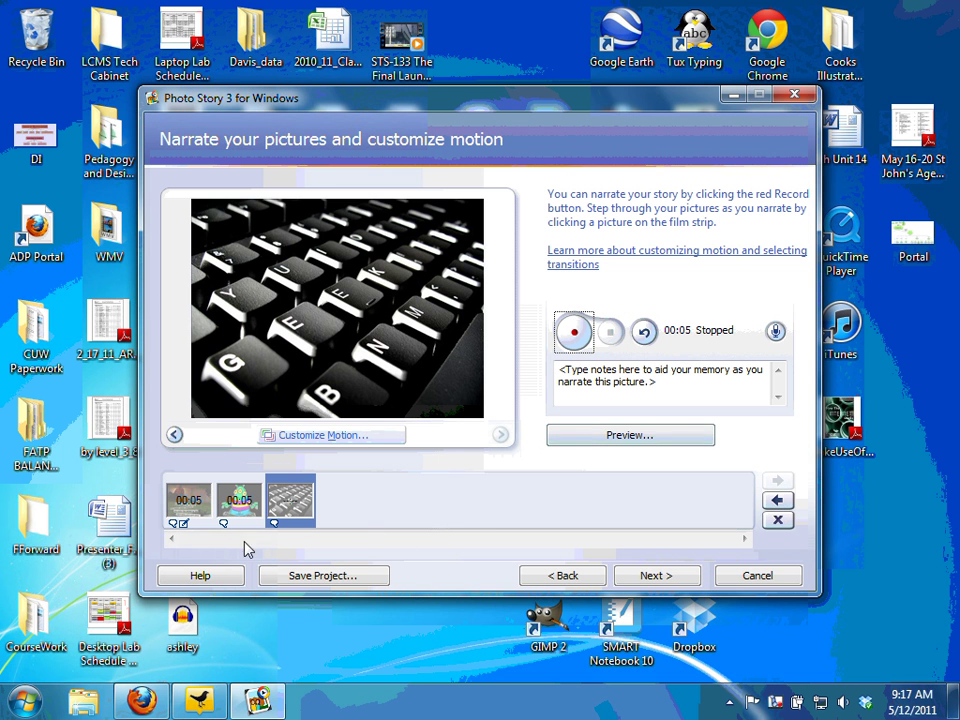
Preview the whole narrated story starting from the first picture and close the preview.
{"action": "left_click", "coordinate": [203, 510]}
{"action": "left_click", "coordinate": [585, 438]}
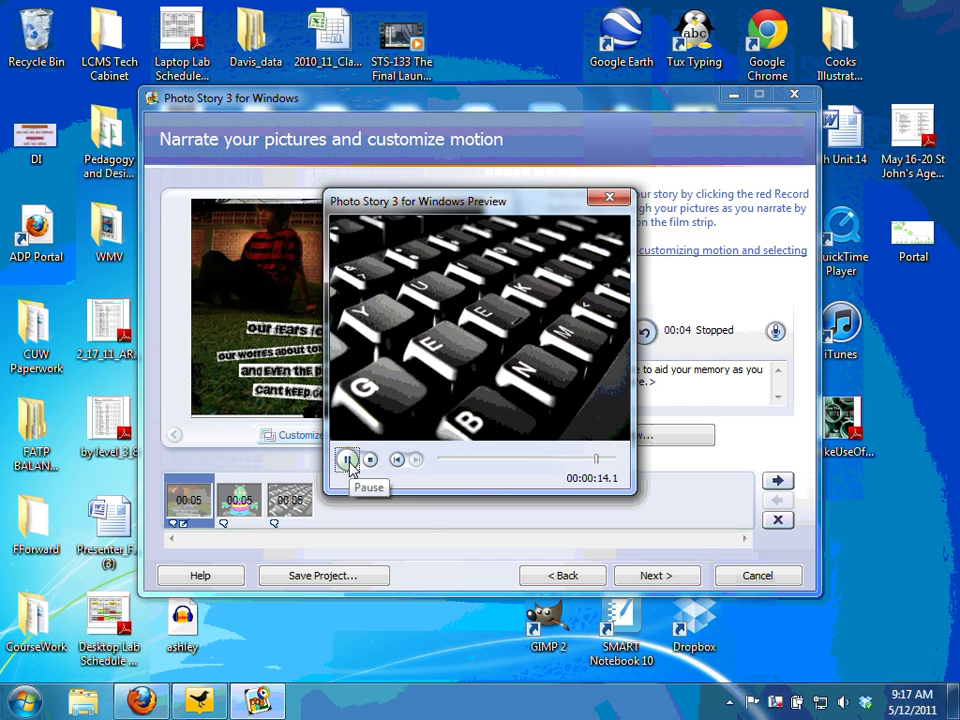
{"action": "left_click", "coordinate": [609, 197]}
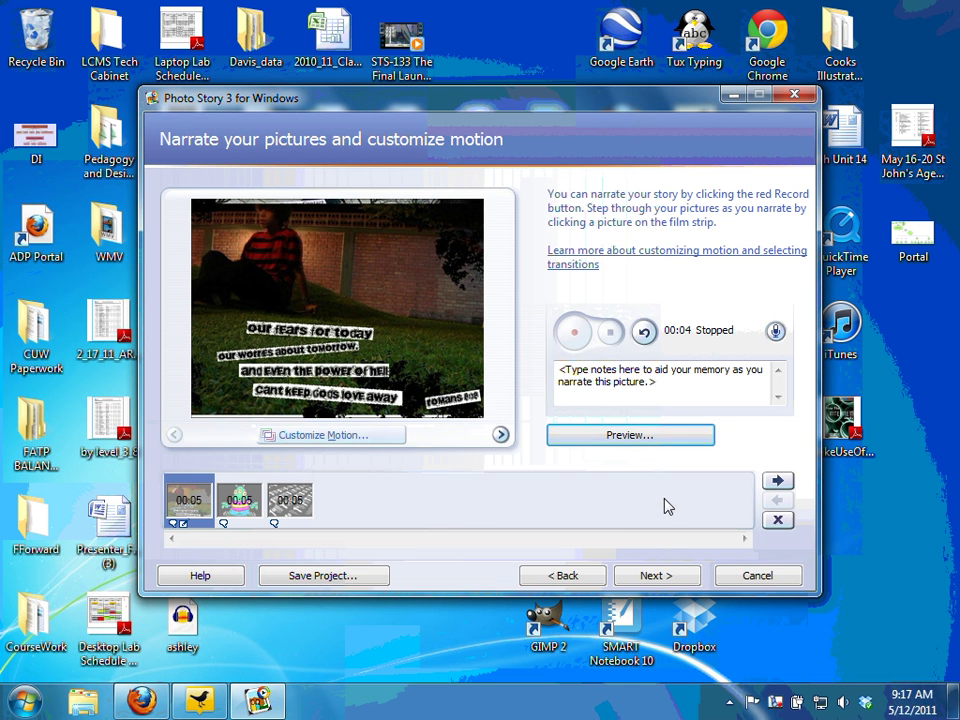
Continue past the background music page without adding music and choose to save the story for playback on the computer.
{"action": "left_click", "coordinate": [663, 580]}
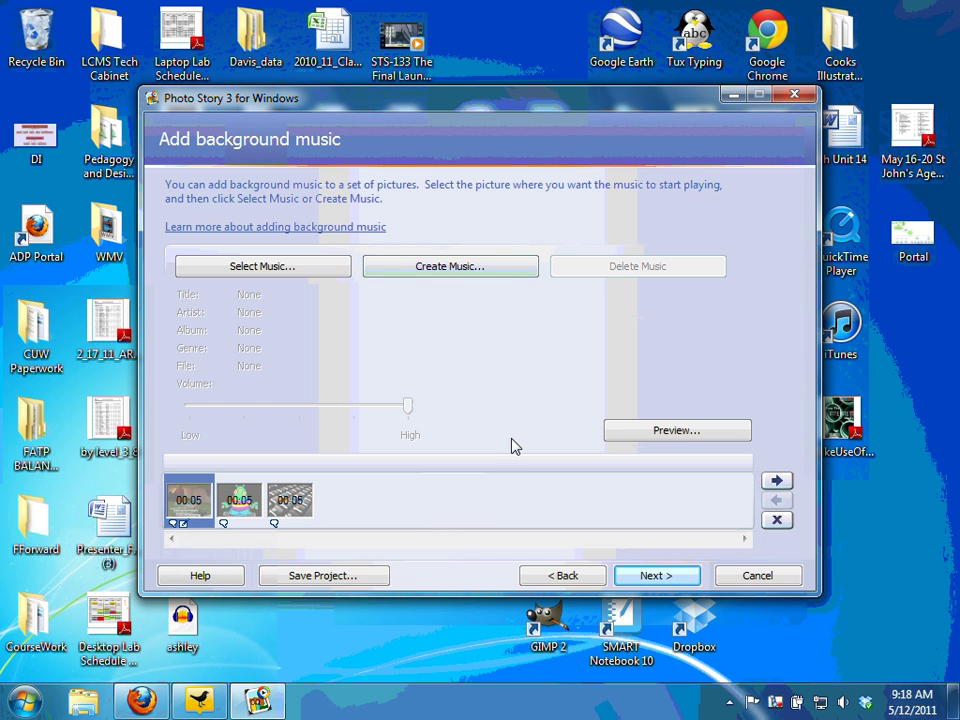
{"action": "left_click", "coordinate": [635, 585]}
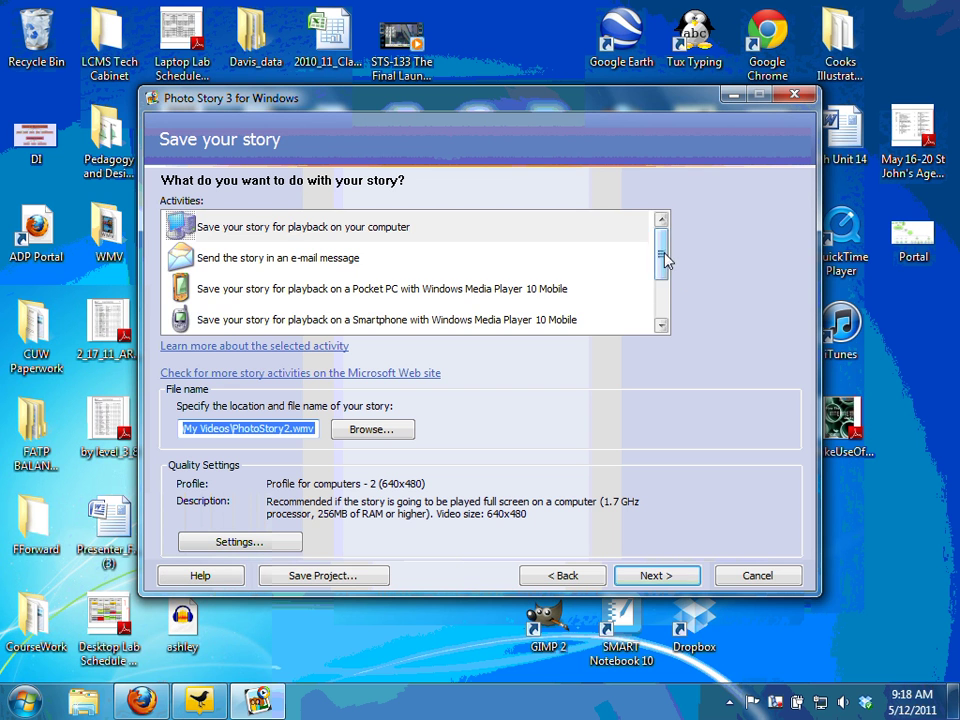
{"action": "mouse_move", "coordinate": [664, 257]}
{"action": "left_mouse_down"}
{"action": "mouse_move", "coordinate": [664, 268]}
{"action": "mouse_move", "coordinate": [668, 258]}
{"action": "left_mouse_up"}
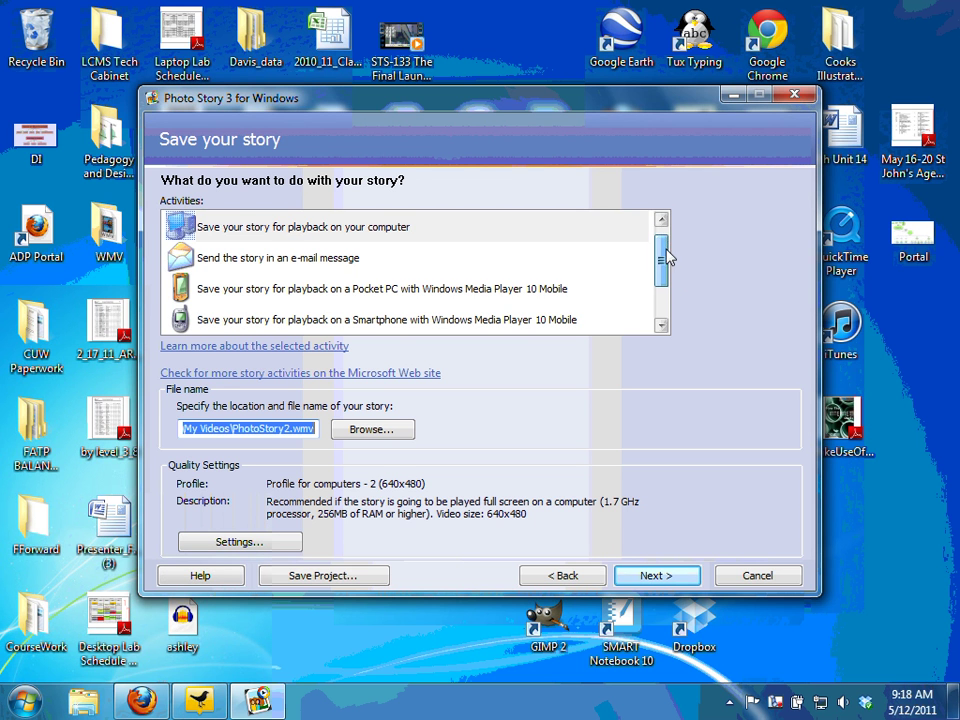
{"action": "left_click", "coordinate": [275, 235]}
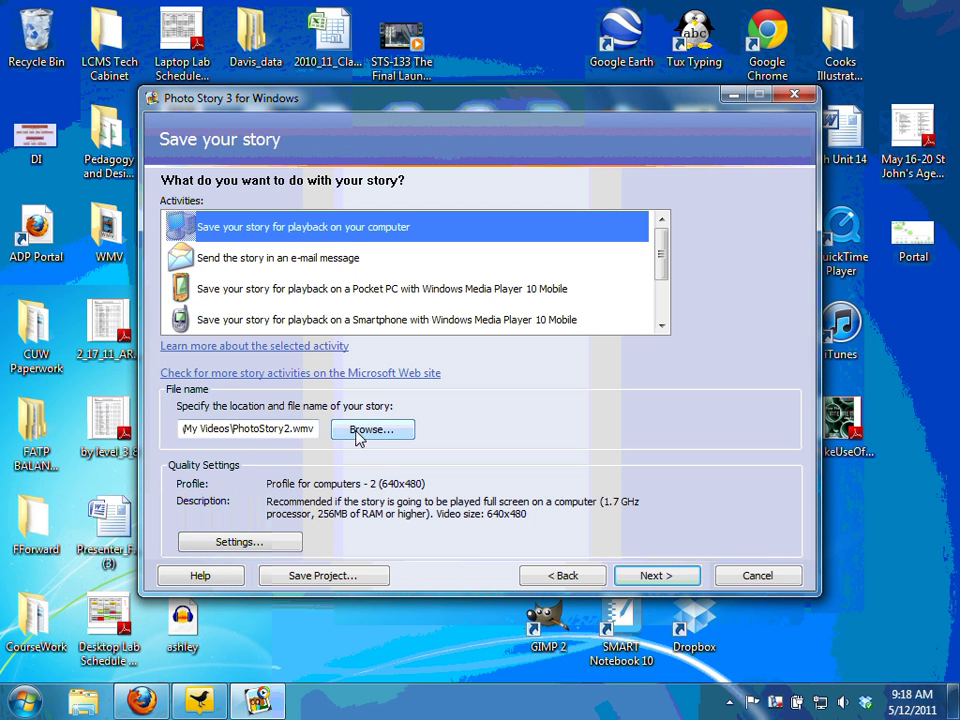
Change the output file name to "alliteration poem.wmv" in the My Videos folder and build the story video.
{"action": "left_click", "coordinate": [291, 432]}
{"action": "key", "text": "BackSpace"}
{"action": "key", "text": "BackSpace"}
{"action": "key", "text": "BackSpace"}
{"action": "key", "text": "BackSpace"}
{"action": "key", "text": "BackSpace"}
{"action": "key", "text": "BackSpace"}
{"action": "key", "text": "BackSpace"}
{"action": "key", "text": "BackSpace"}
{"action": "key", "text": "BackSpace"}
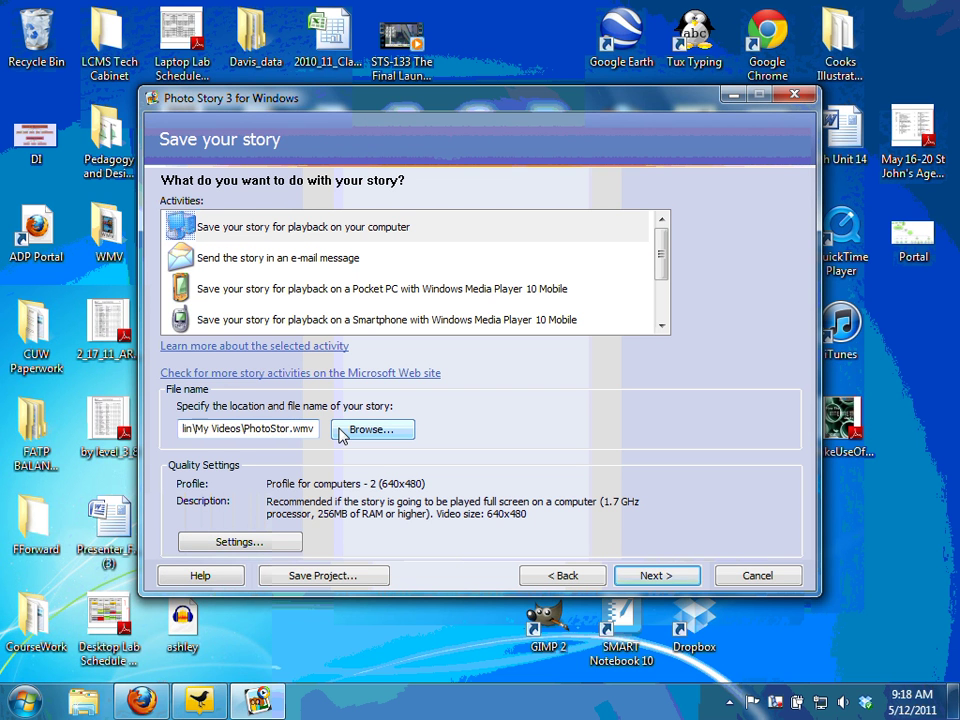
{"action": "key", "text": "BackSpace"}
{"action": "key", "text": "BackSpace"}
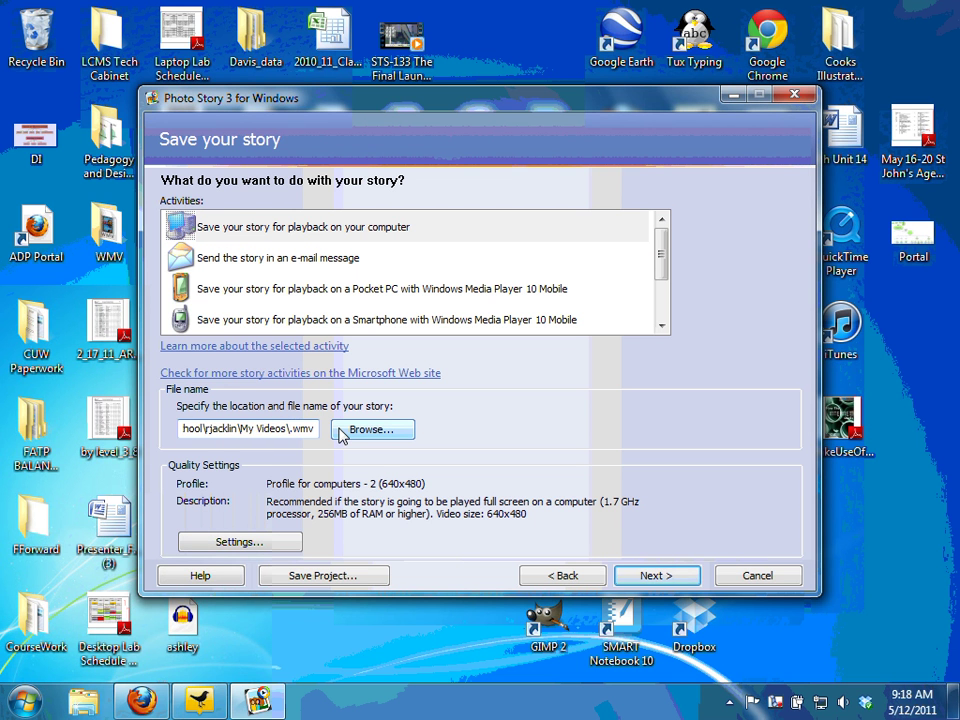
{"action": "type", "text": "allitera"}
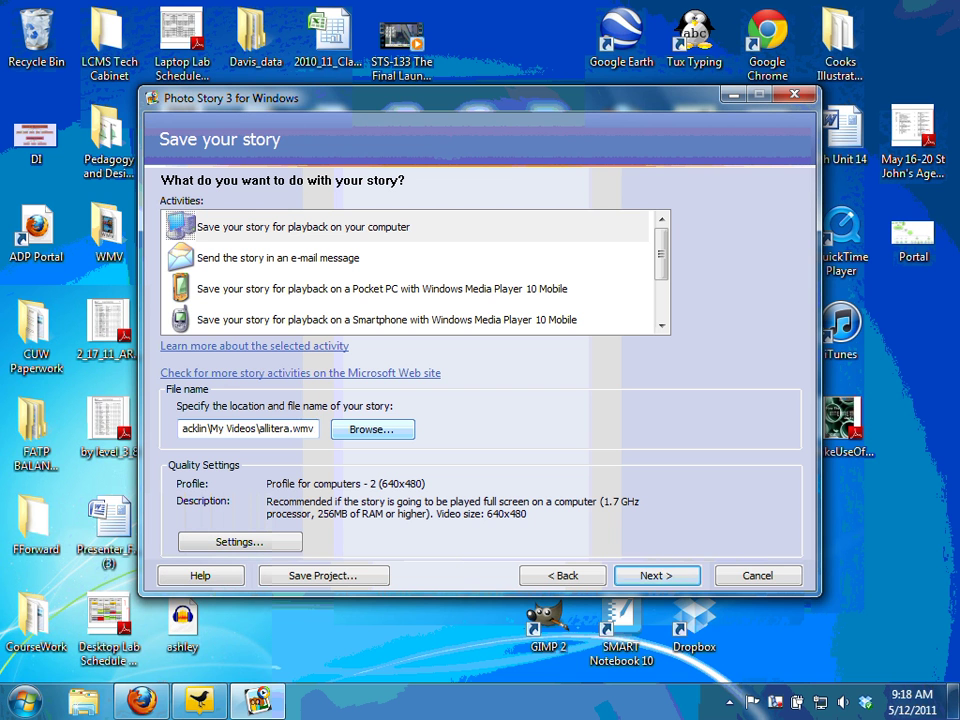
{"action": "type", "text": "tion poe"}
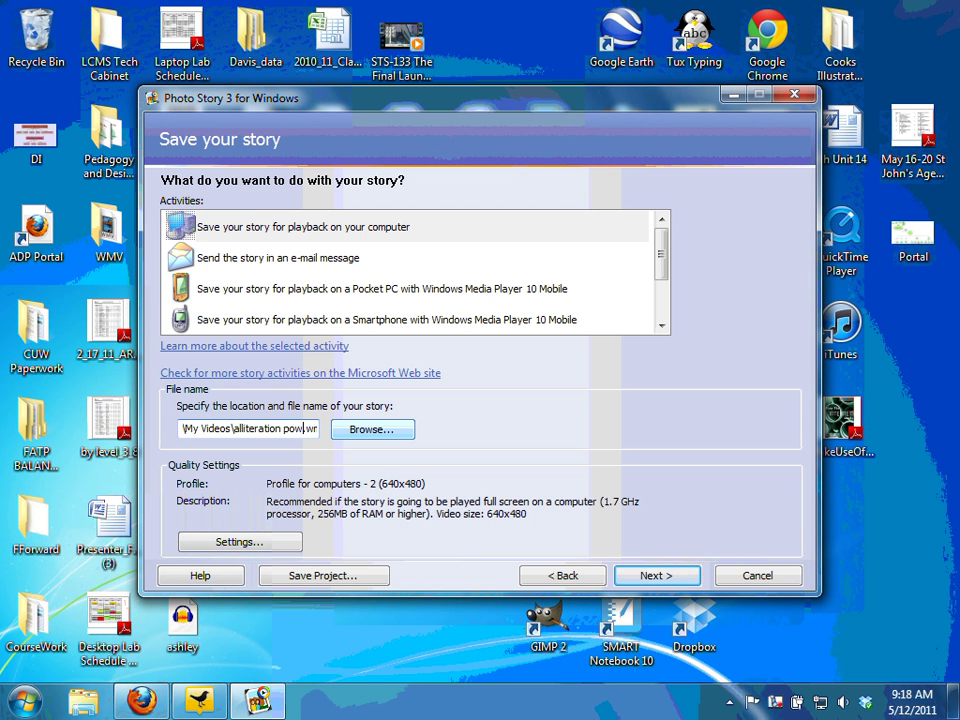
{"action": "type", "text": "m"}
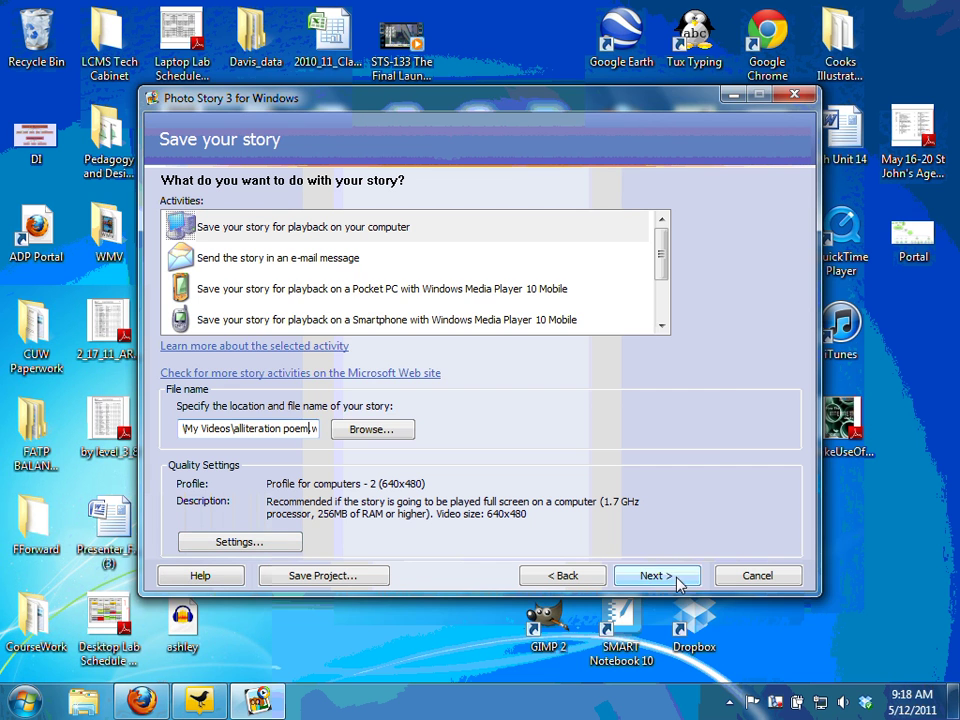
{"action": "left_click", "coordinate": [671, 575]}
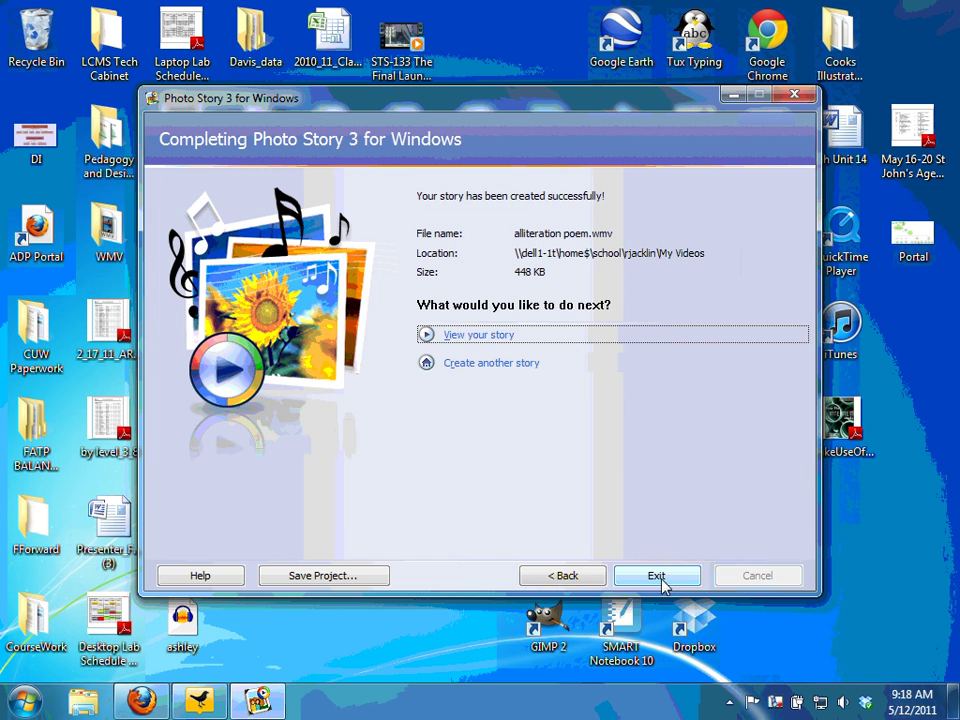
View the finished story in the media player, pause it after about 3 seconds and close the player.
{"action": "left_click", "coordinate": [427, 338]}
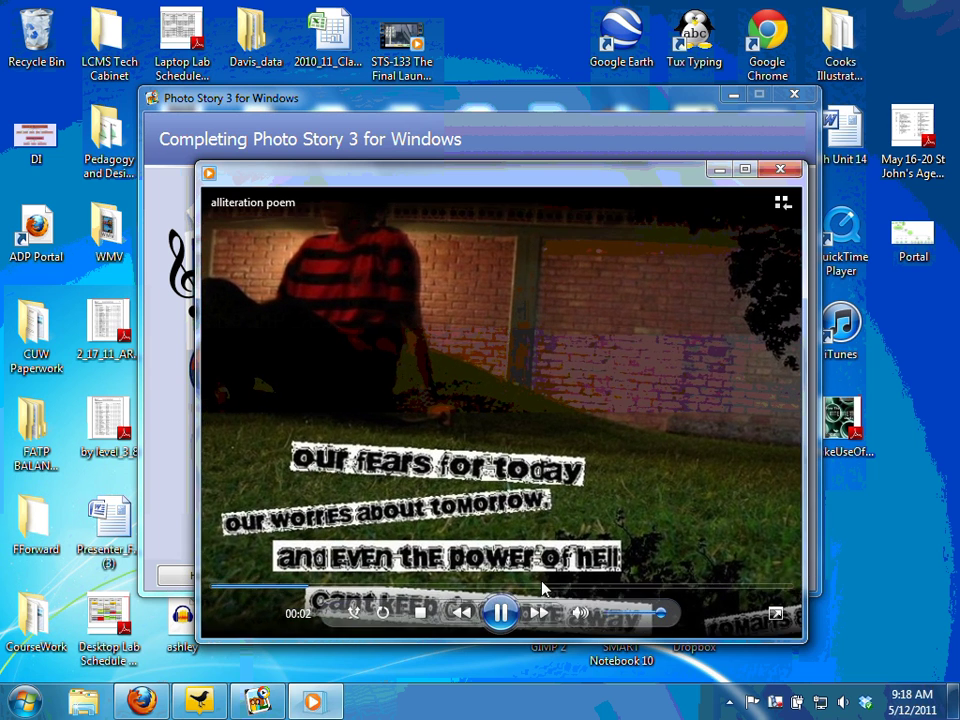
{"action": "left_click", "coordinate": [502, 615]}
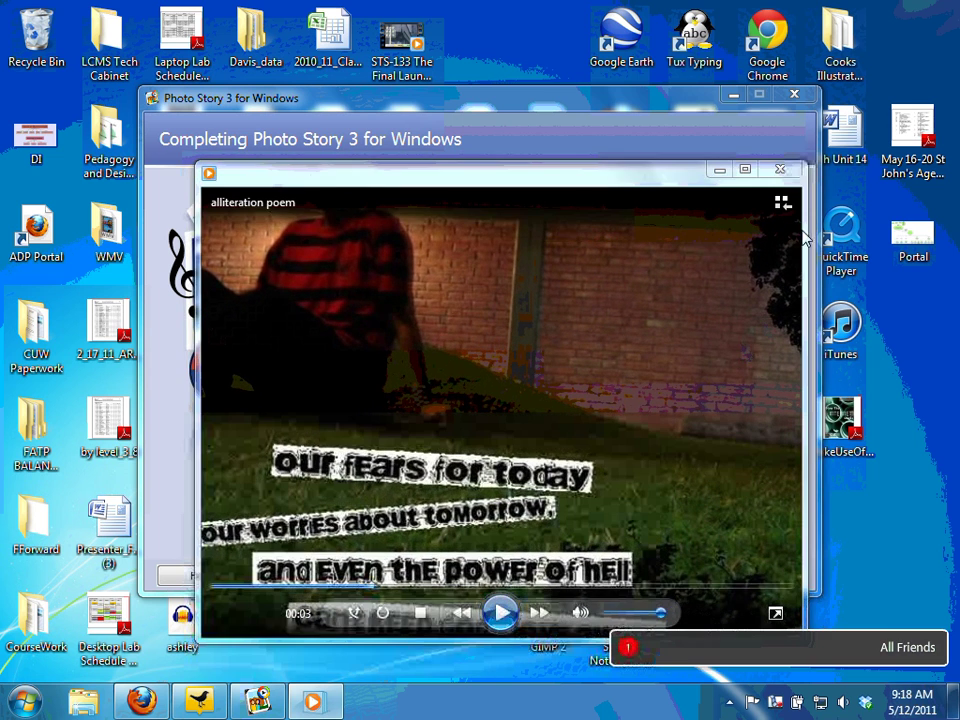
{"action": "left_click", "coordinate": [780, 172]}
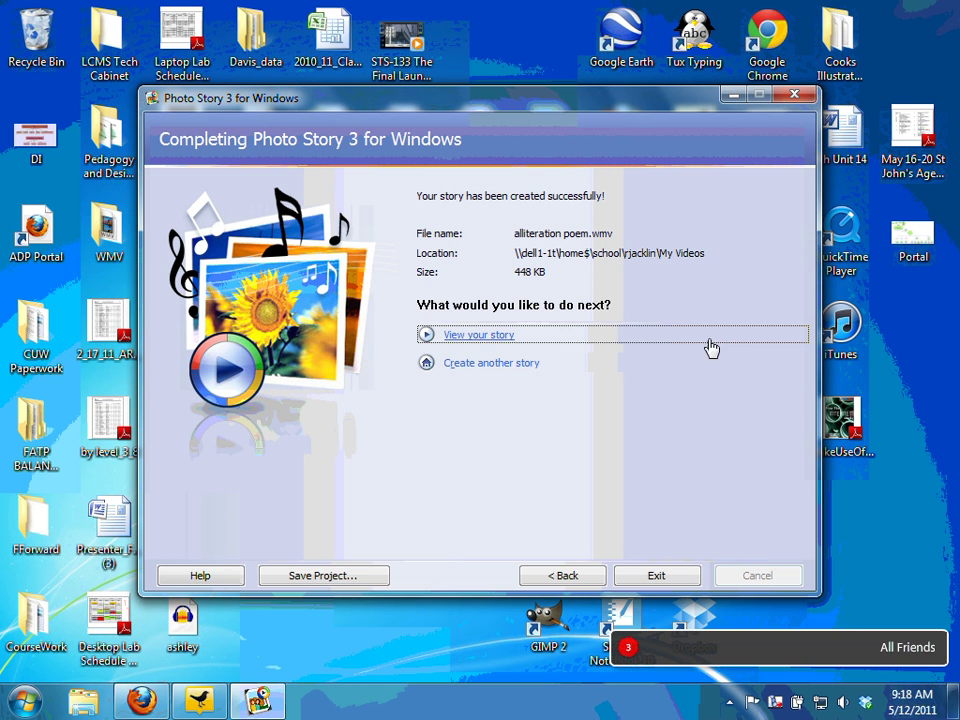